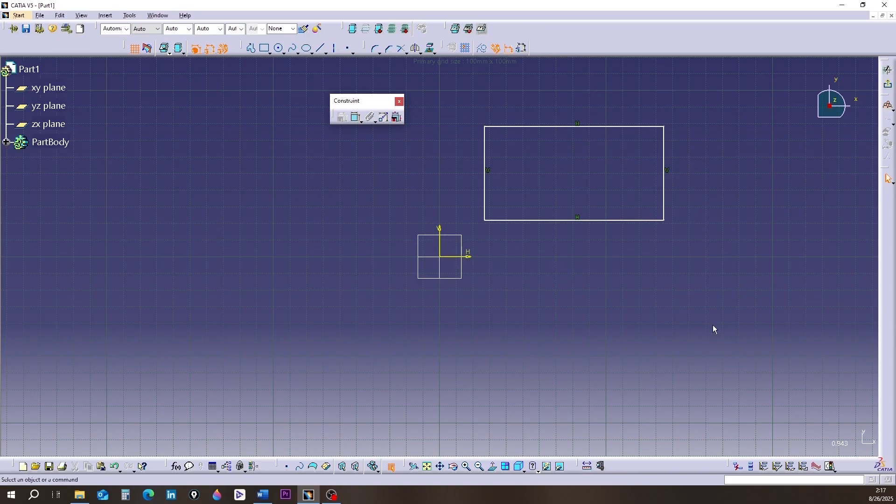
Step: Add a length dimension to the rectangle's top edge and set it to 50 mm
click(357, 118)
click(540, 127)
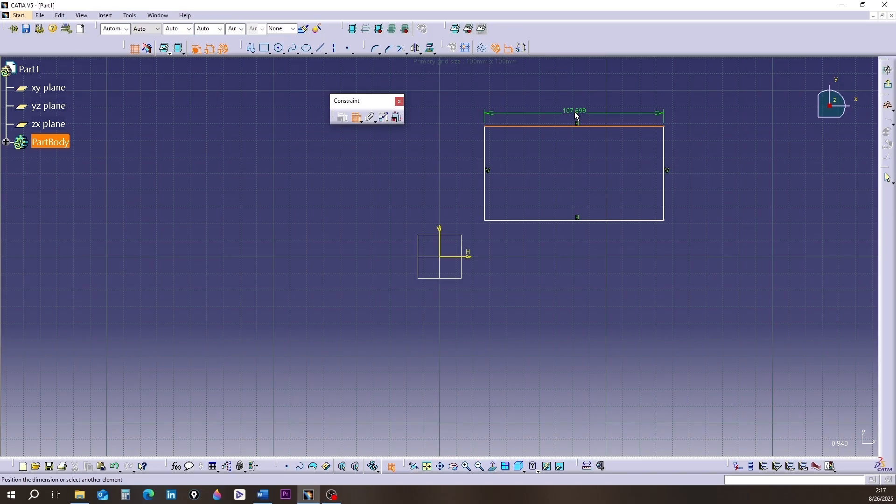
click(575, 112)
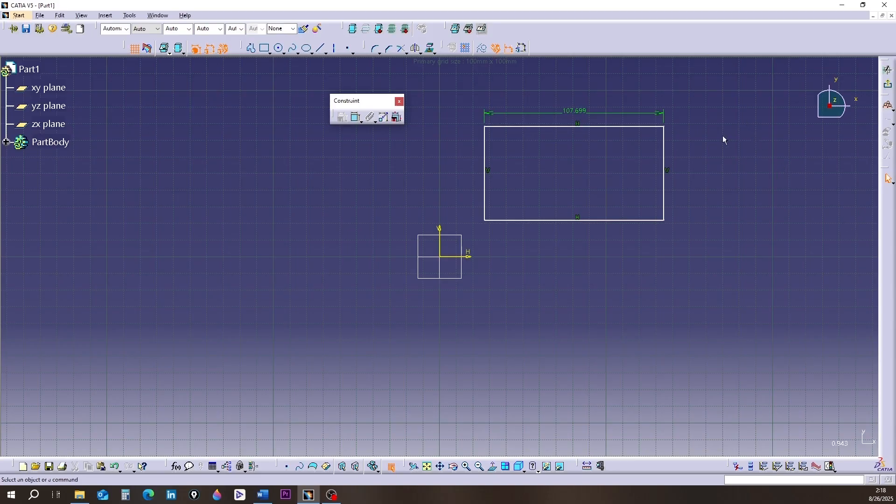
double_click(580, 112)
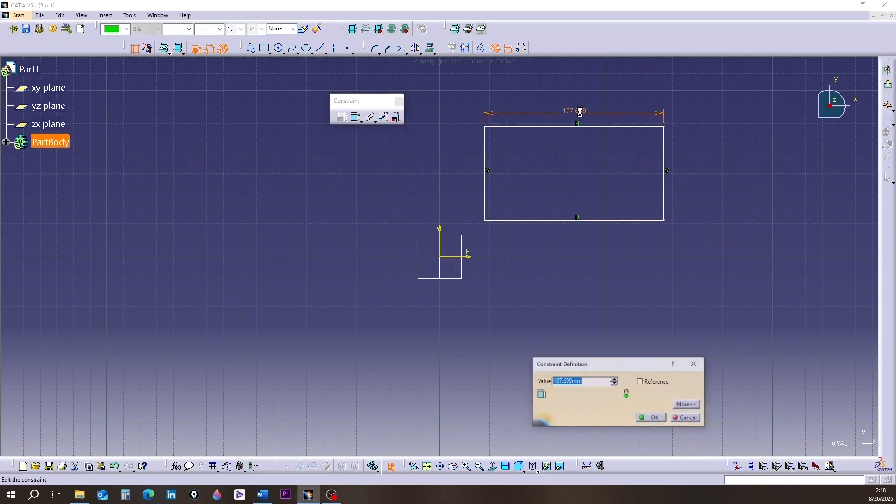
drag(622, 371, 580, 147)
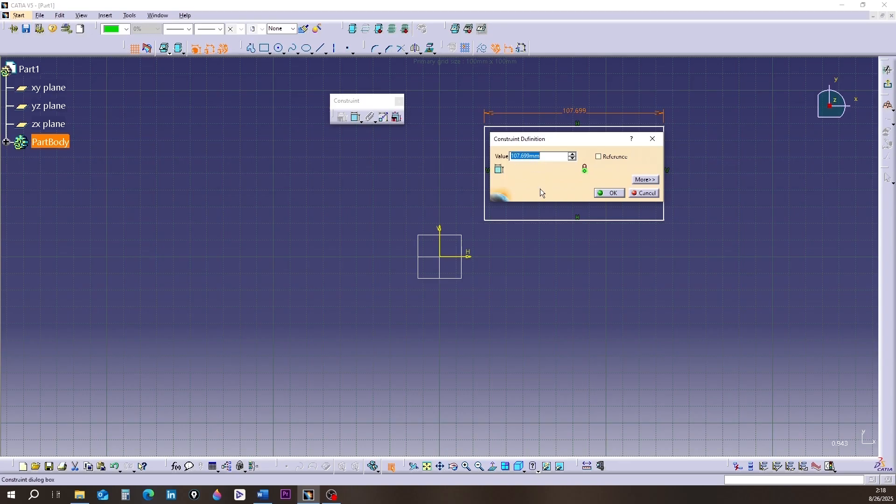
text(50)
click(614, 193)
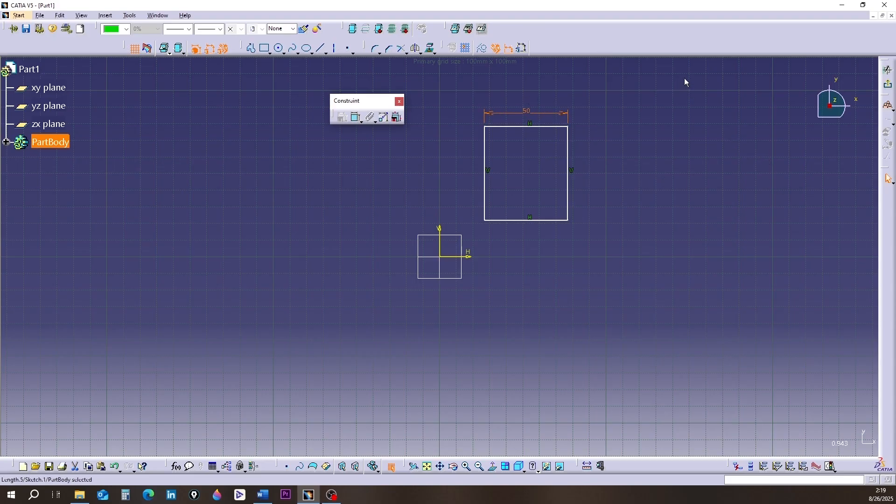
Step: Change the rectangle's width dimension to 40 mm
double_click(526, 110)
drag(560, 142, 527, 144)
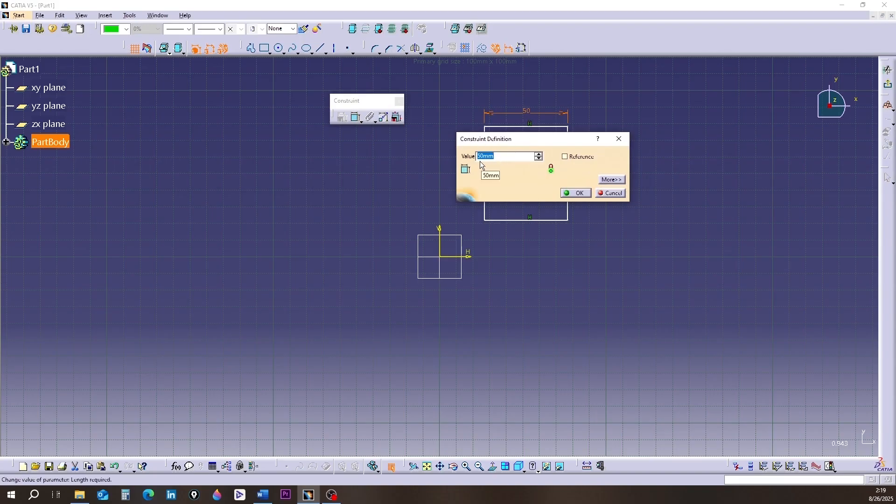
text(40)
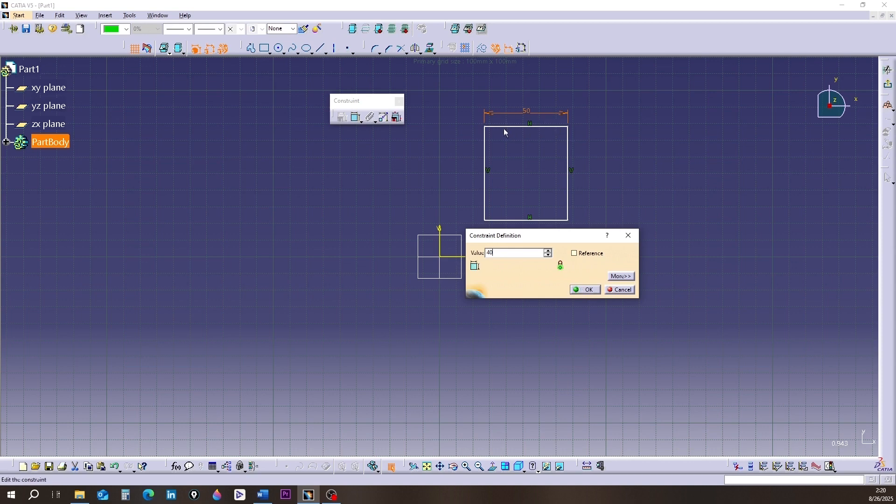
click(589, 290)
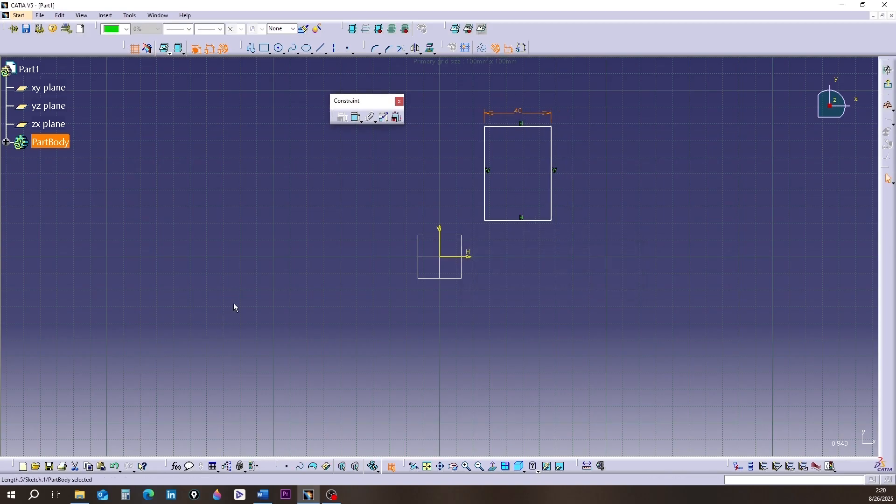
Step: Add a length dimension to the rectangle's right vertical edge, placed outside the shape
click(357, 119)
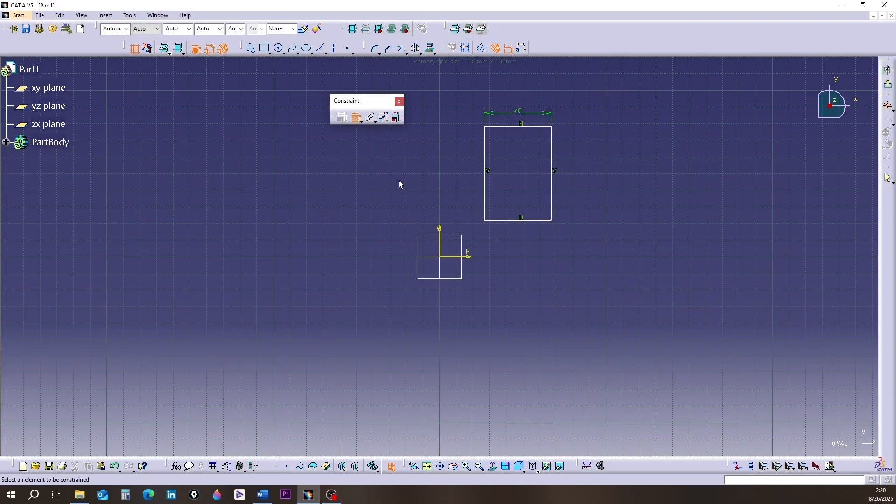
click(551, 182)
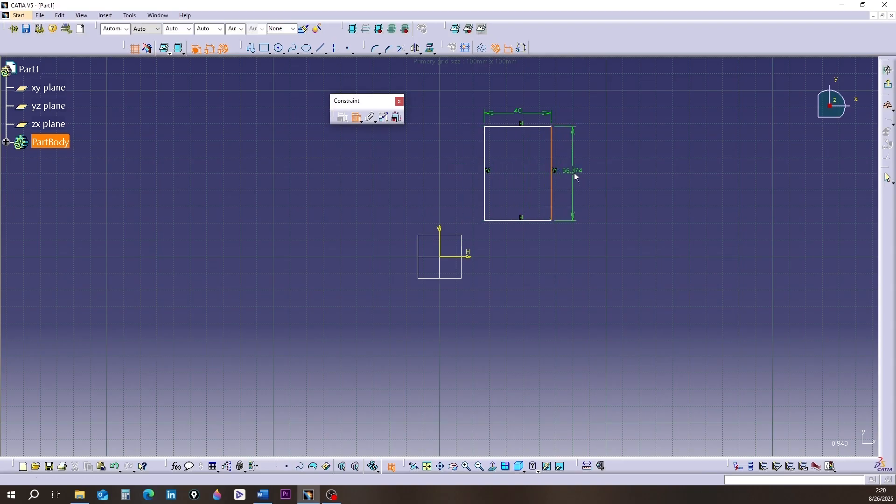
click(577, 177)
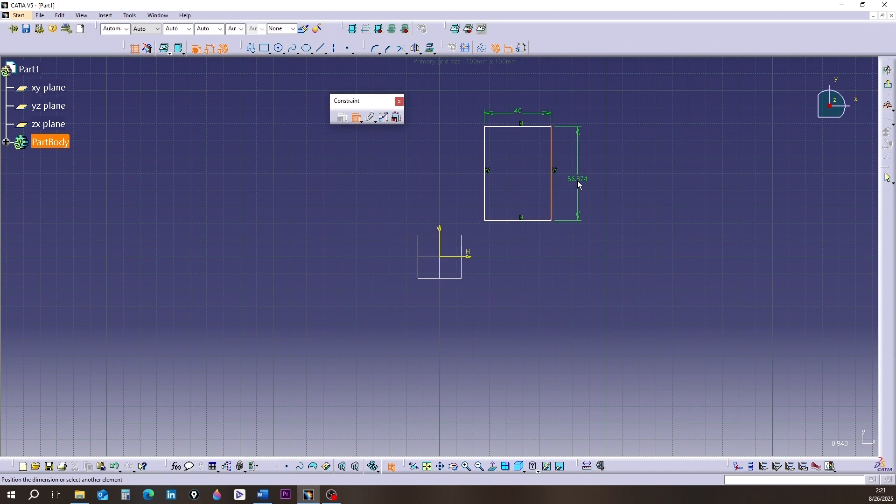
click(579, 185)
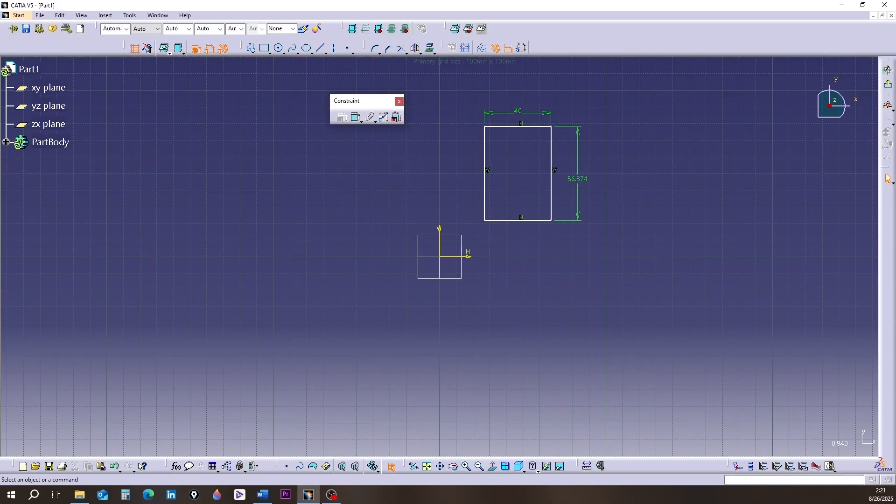
Step: Reposition the height dimension's text and line beside the rectangle, then clear the selection
click(577, 181)
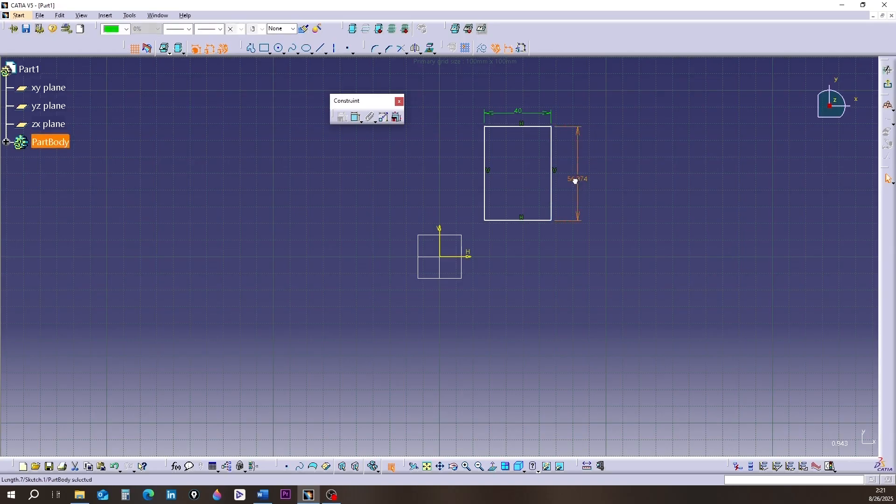
mouse_move(576, 182)
mouse_down()
mouse_move(577, 150)
mouse_move(574, 200)
mouse_move(582, 170)
mouse_move(572, 168)
mouse_move(610, 168)
mouse_move(564, 174)
mouse_move(577, 174)
mouse_move(578, 142)
mouse_move(576, 206)
mouse_move(587, 149)
mouse_move(542, 160)
mouse_move(584, 156)
mouse_move(578, 184)
mouse_up()
click(595, 208)
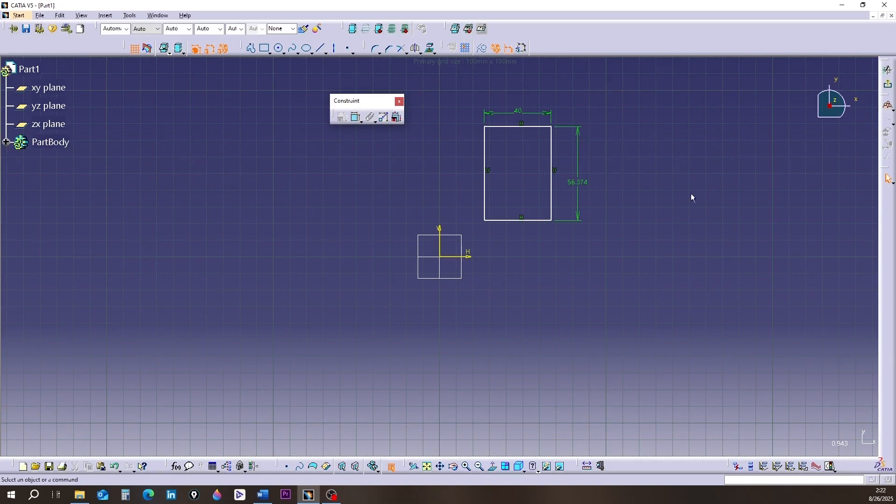
drag(580, 136, 576, 157)
click(199, 175)
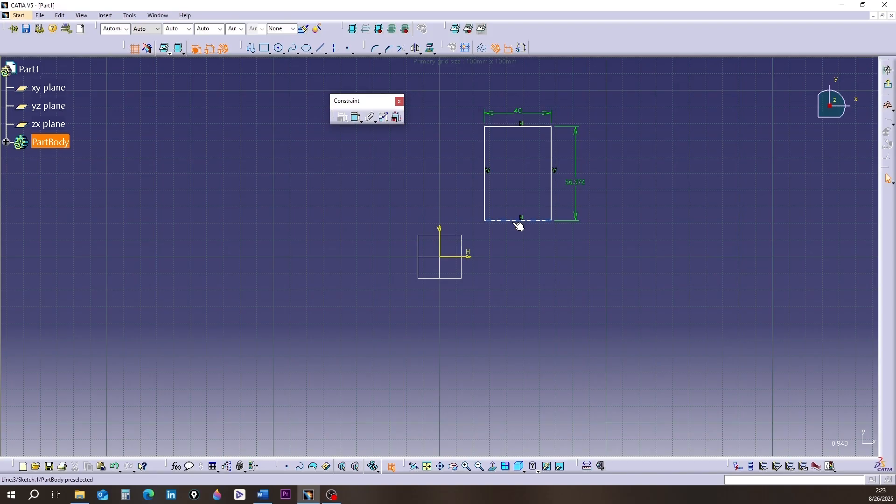
Step: Shift the rectangle slightly up and away from the vertical axis, and dimension its left edge's distance to that axis
mouse_move(519, 226)
mouse_down()
mouse_move(514, 232)
mouse_move(551, 221)
mouse_move(511, 226)
mouse_move(527, 212)
mouse_move(543, 234)
mouse_move(528, 202)
mouse_move(474, 209)
mouse_move(527, 216)
mouse_move(527, 226)
mouse_move(531, 217)
mouse_up()
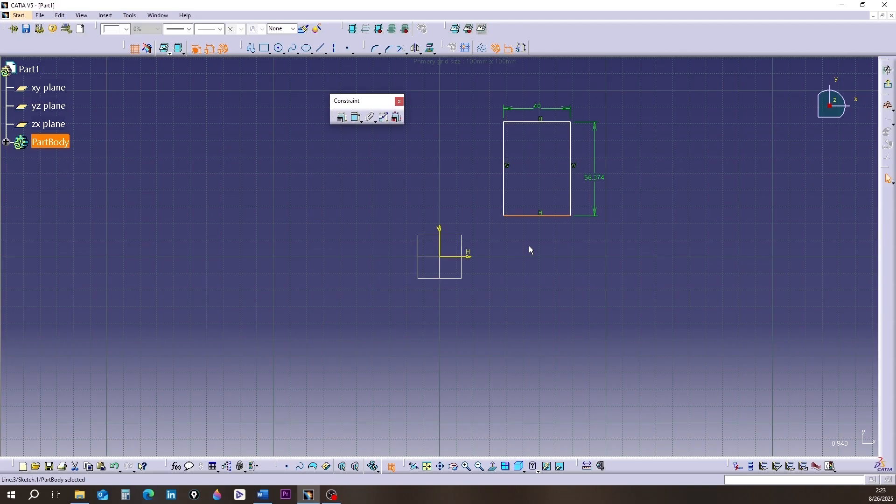
click(498, 196)
click(354, 118)
click(505, 200)
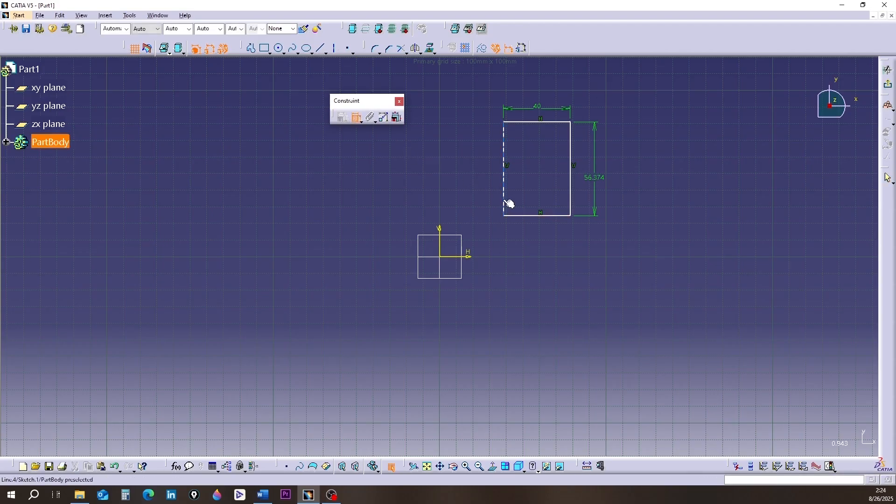
click(439, 245)
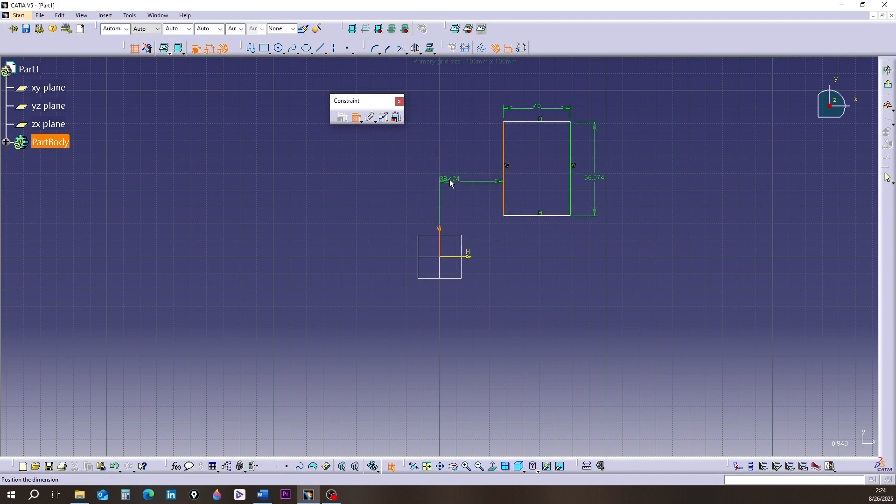
click(465, 178)
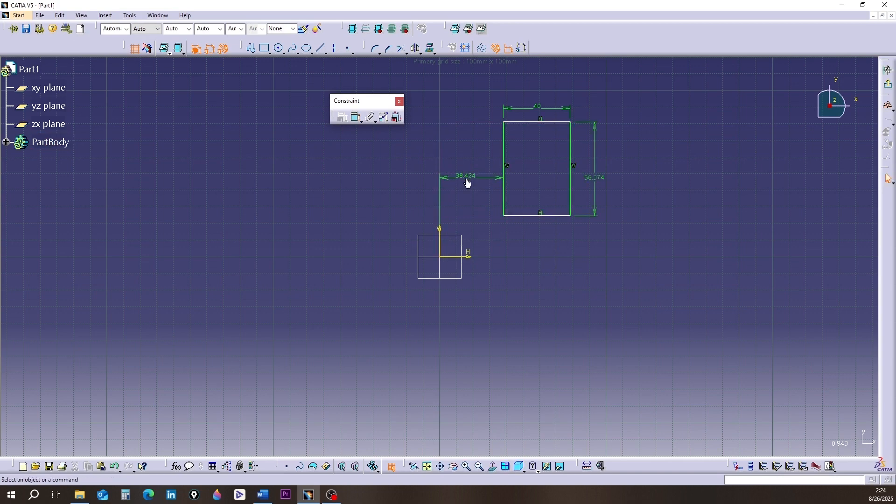
Step: Move the rectangle slightly down by its bottom edge, and delete the distance dimension between its left edge and the vertical axis
click(356, 118)
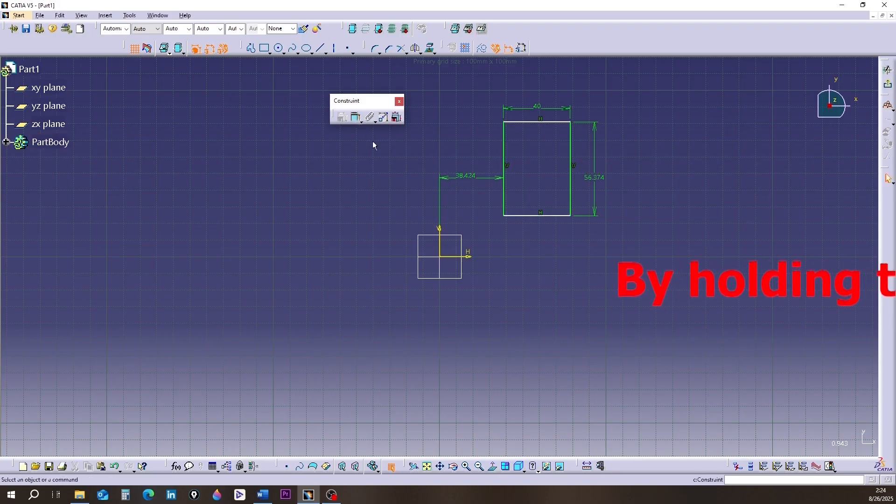
mouse_move(508, 218)
mouse_down()
mouse_move(511, 225)
mouse_move(510, 202)
mouse_move(512, 225)
mouse_move(514, 213)
mouse_move(480, 223)
mouse_move(523, 231)
mouse_move(528, 201)
mouse_move(521, 226)
mouse_up()
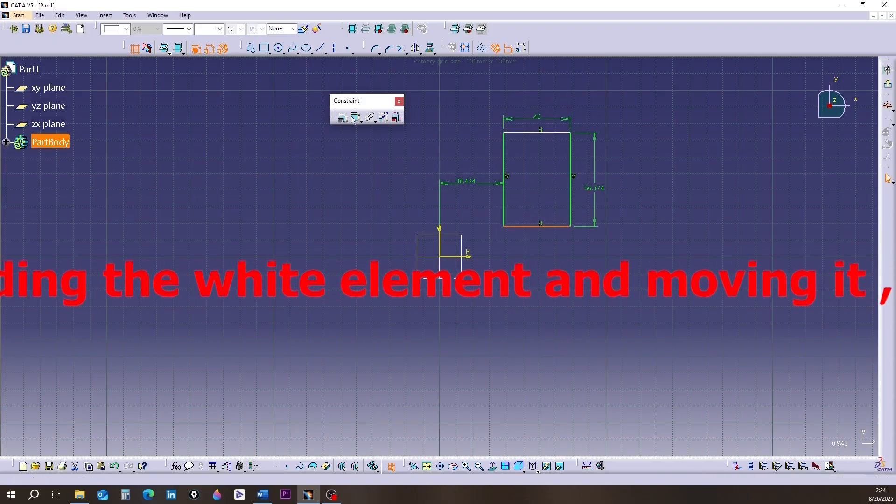
click(466, 182)
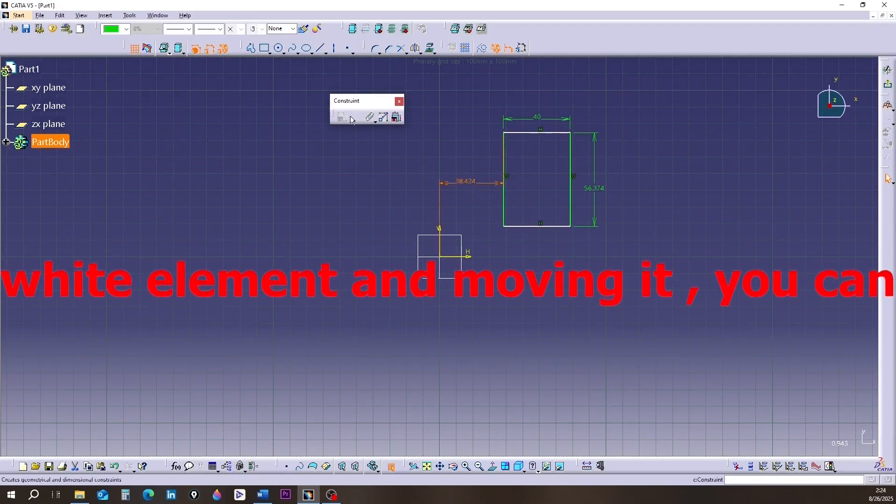
key(Delete)
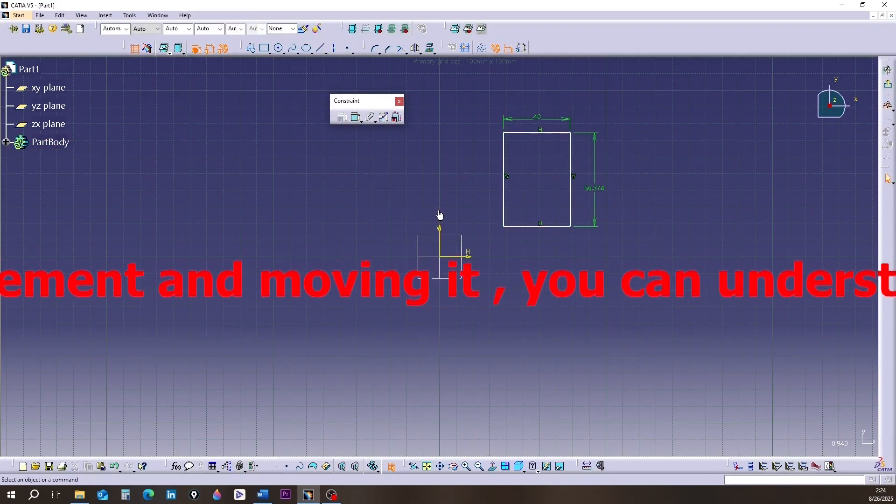
Step: Dimension the distance between the rectangle's bottom edge and the horizontal axis
click(356, 118)
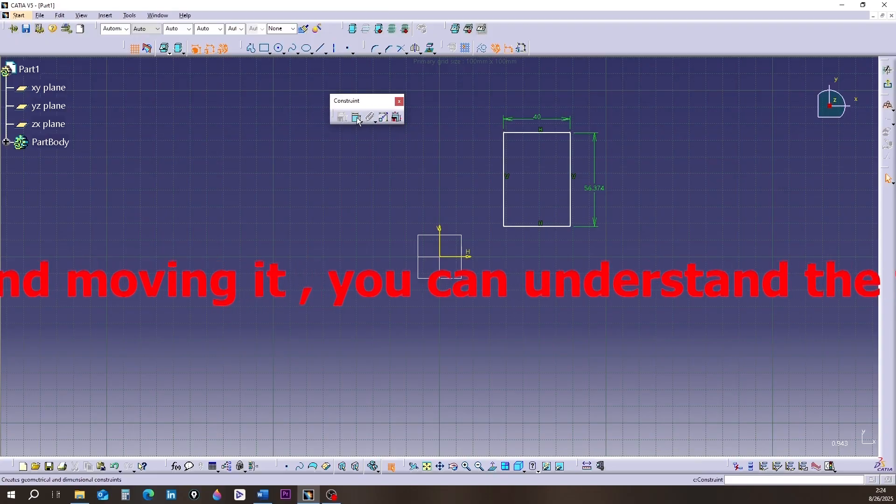
click(539, 226)
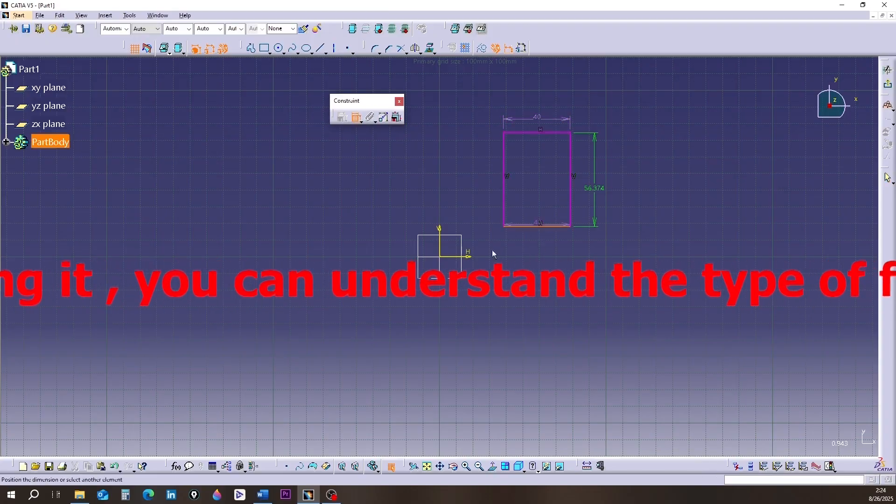
click(459, 256)
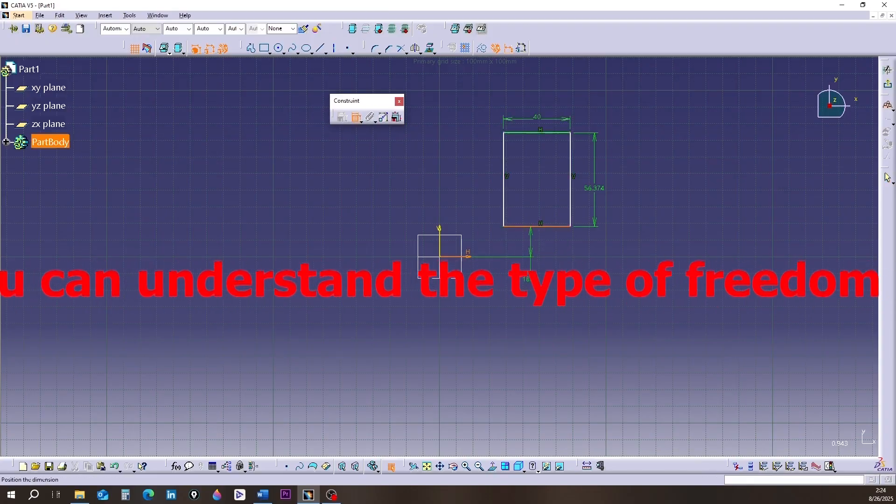
click(540, 275)
Step: Shift the rectangle slightly away from the vertical axis by its left edge, and dimension that edge's distance to the axis
mouse_move(503, 202)
mouse_down()
mouse_move(493, 203)
mouse_move(519, 202)
mouse_move(498, 202)
mouse_move(510, 202)
mouse_move(504, 168)
mouse_move(516, 183)
mouse_move(507, 188)
mouse_up()
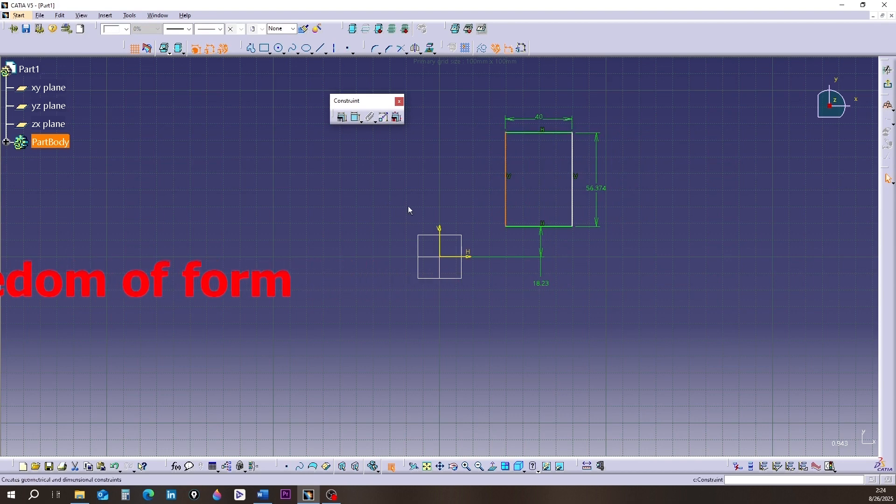
click(342, 118)
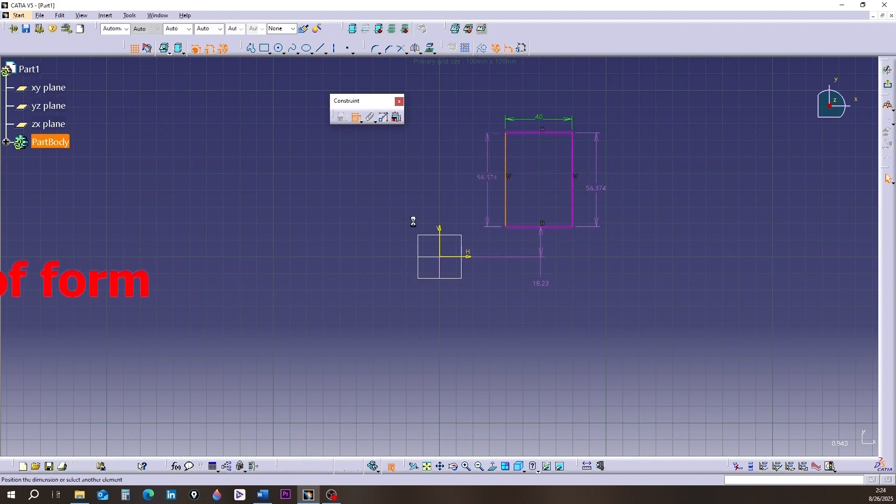
click(440, 236)
click(459, 195)
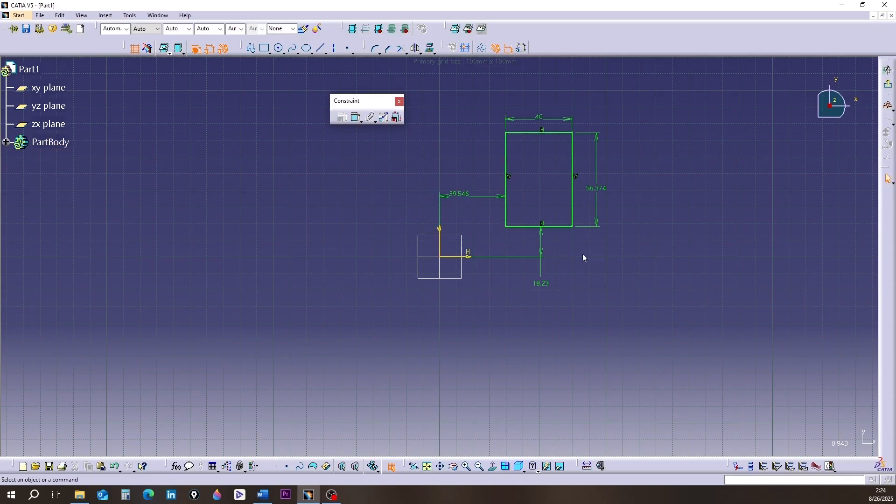
Step: Check the rectangle's remaining freedom of movement at its bottom and right edges, then clear the selection
click(572, 227)
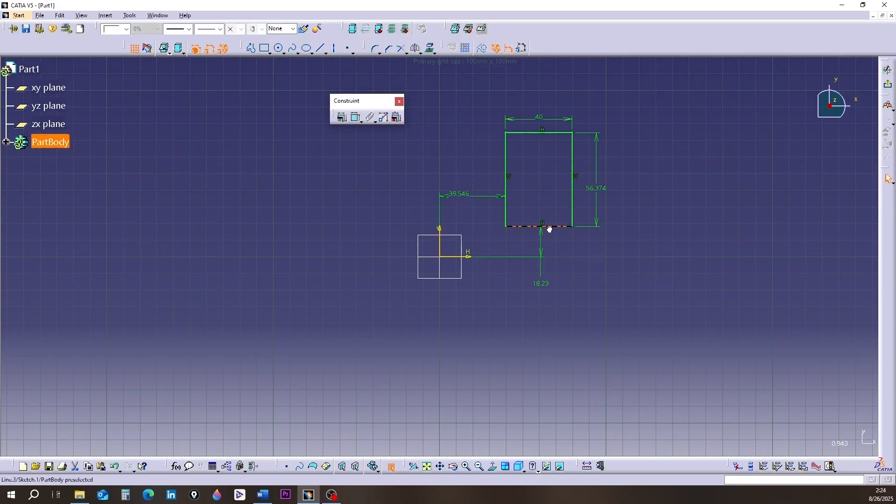
click(572, 214)
click(620, 274)
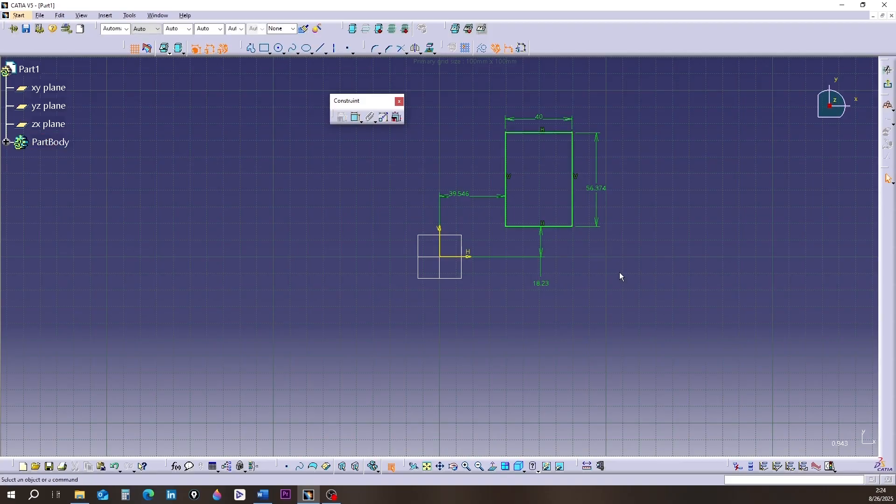
Step: Draw a circle to the right of the rectangle, with its centre slightly below the level of the rectangle's top edge
click(279, 48)
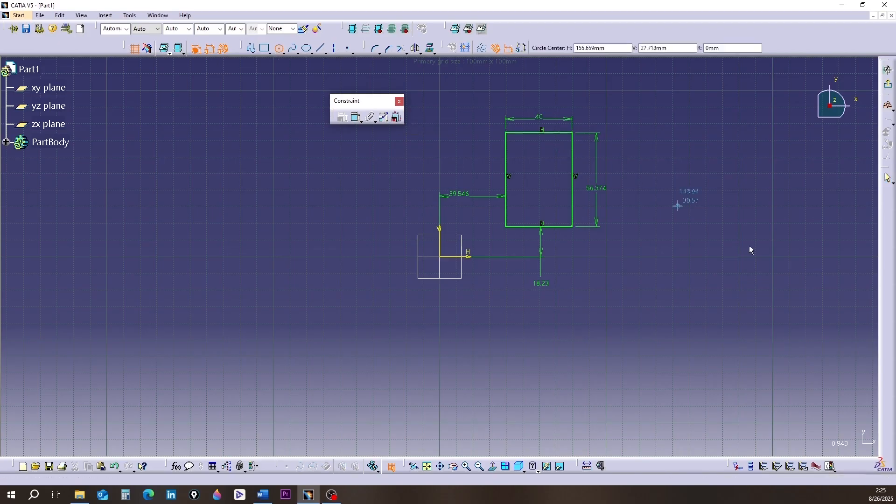
click(695, 143)
click(696, 170)
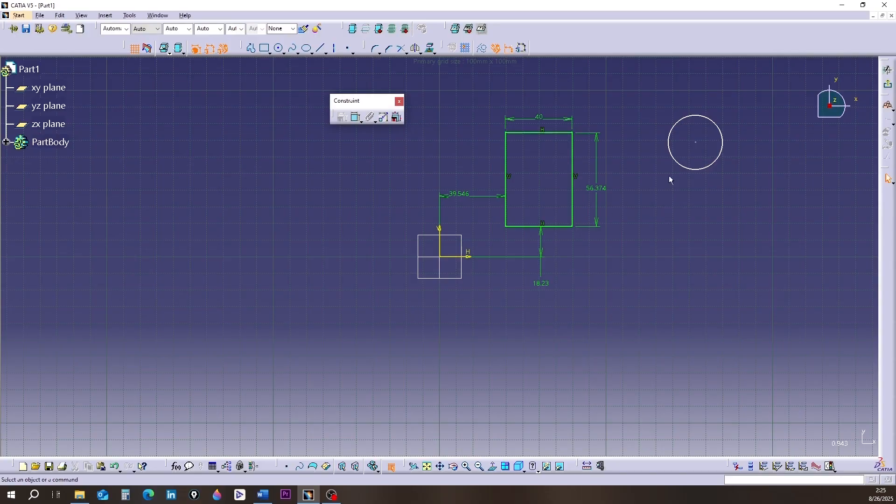
Step: Constrain the circle's centre to be coincident with the rectangle's top edge
click(696, 142)
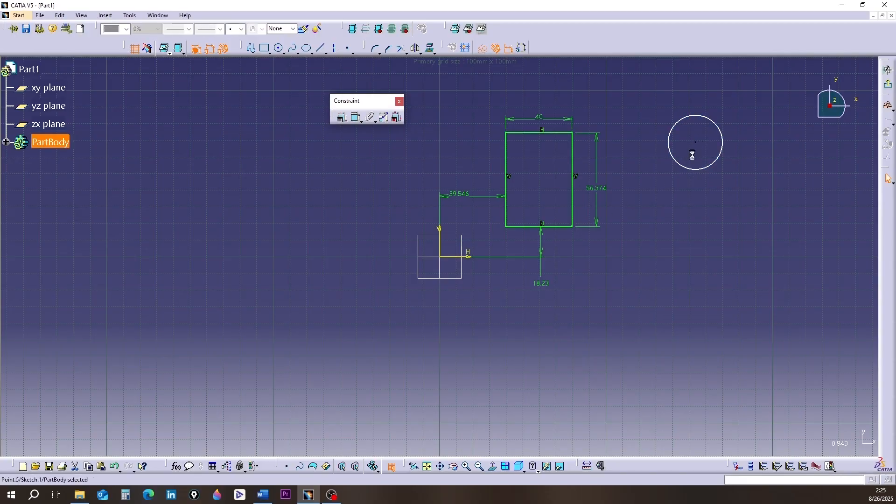
ctrl+click(558, 137)
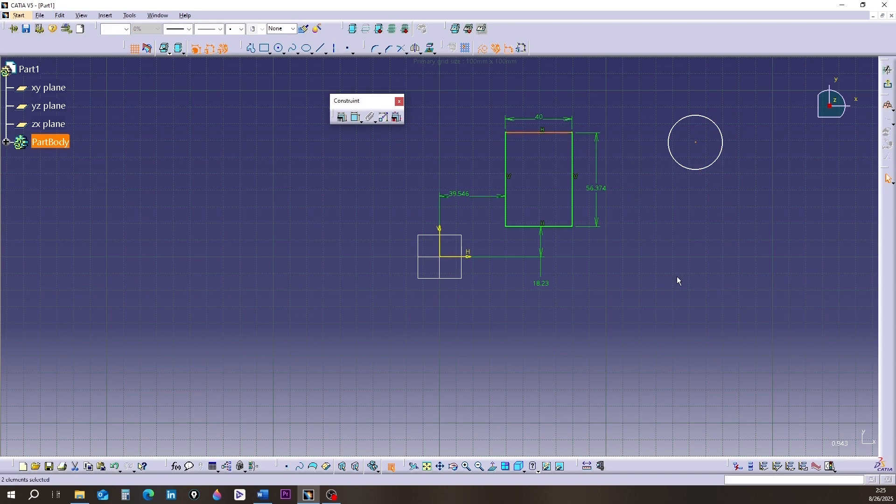
click(343, 119)
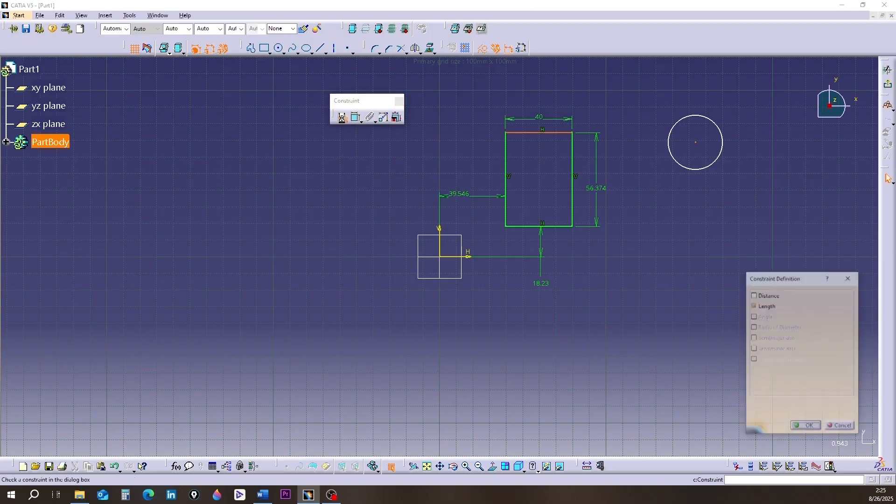
drag(806, 276, 668, 208)
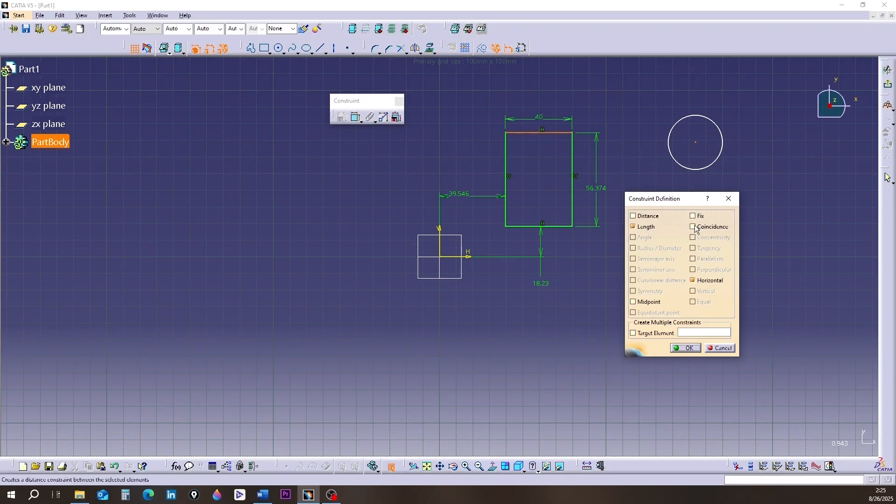
click(693, 280)
click(693, 227)
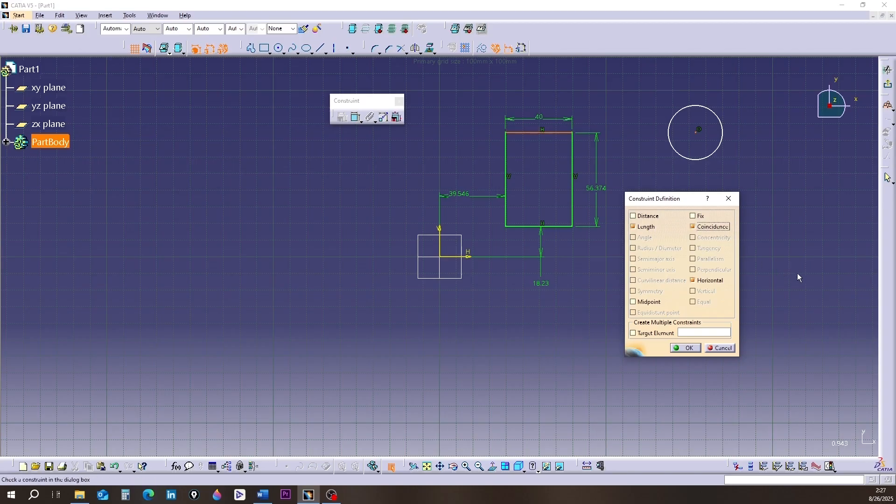
click(685, 348)
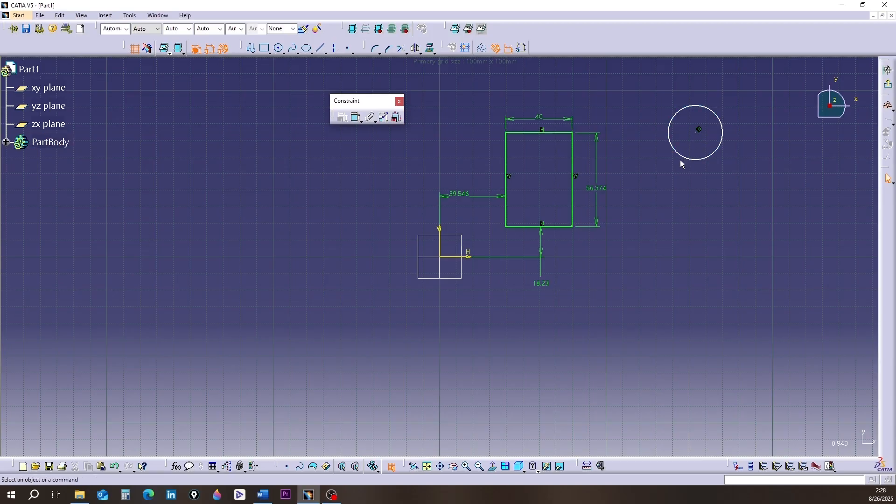
Step: Add a distance constraint between the circle's centre and the rectangle's right edge
click(699, 130)
ctrl+click(574, 159)
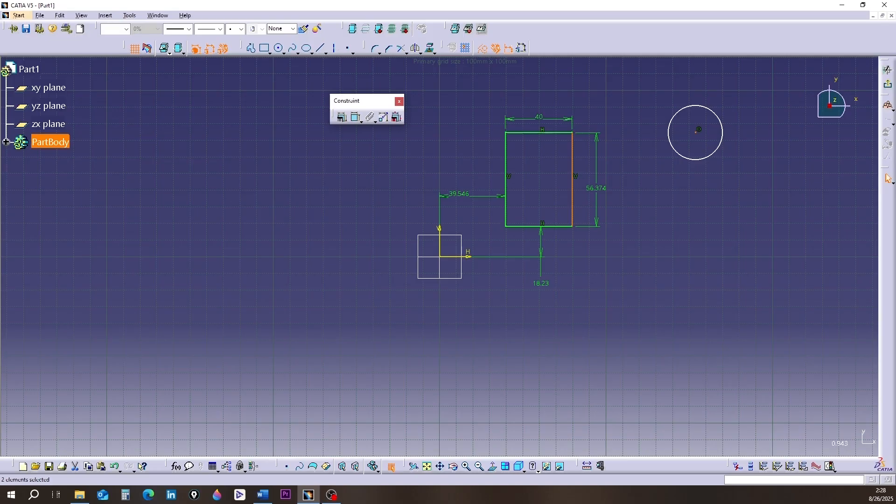
click(343, 118)
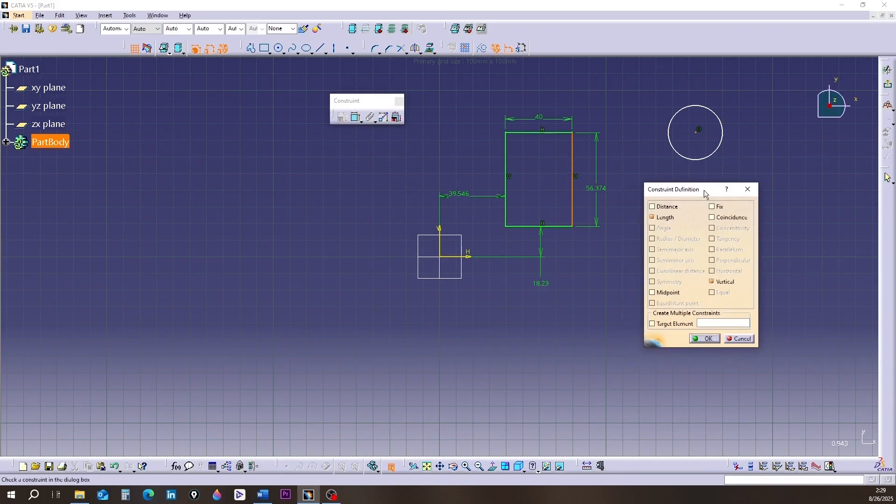
click(653, 206)
drag(672, 189, 737, 211)
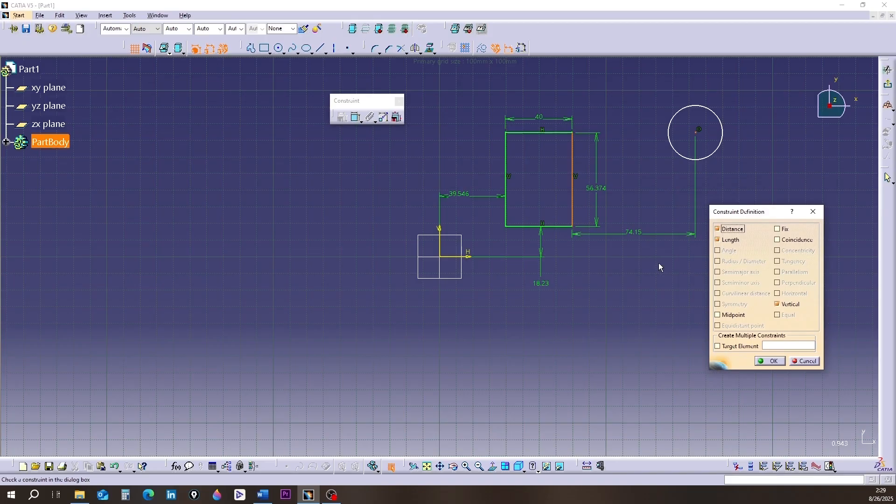
click(770, 361)
Step: Set the distance from the rectangle's right edge to the circle's centre to 35 mm, and place the dimension below the rectangle
double_click(640, 235)
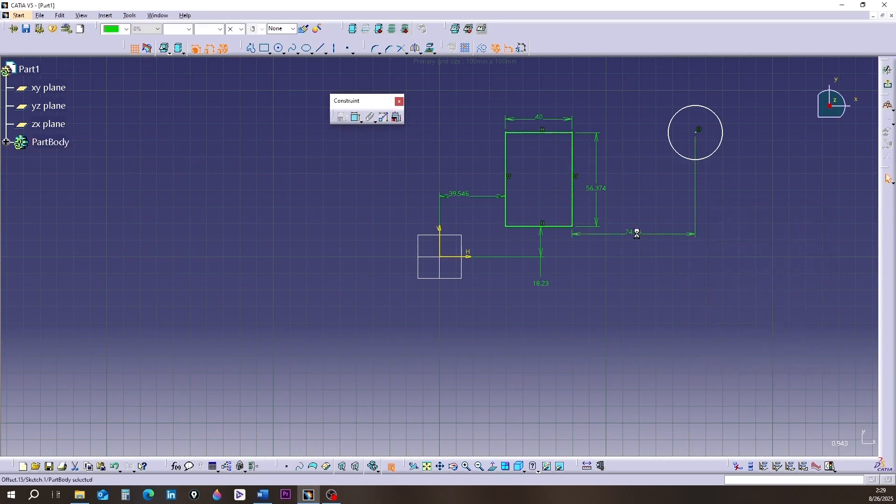
drag(544, 235, 648, 252)
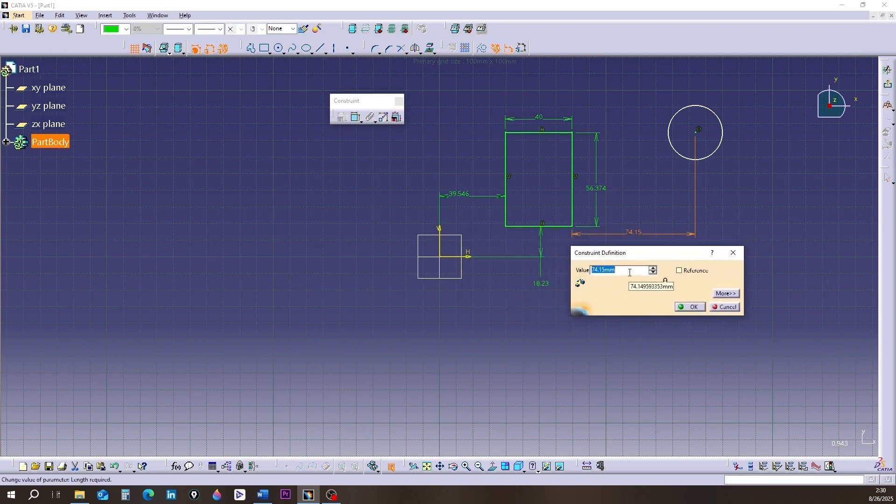
text(35)
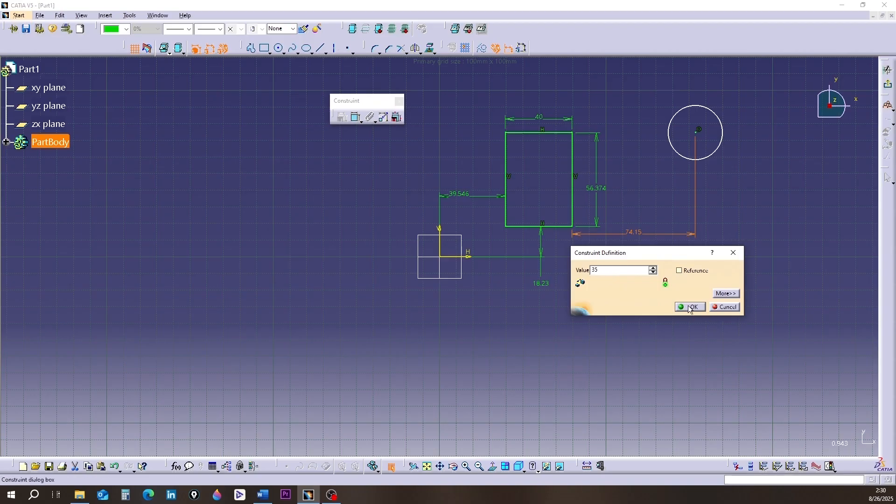
click(690, 307)
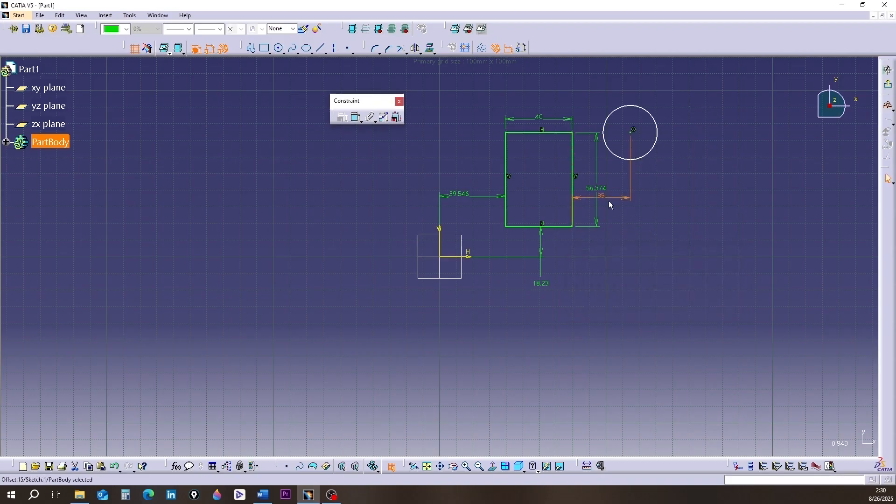
drag(630, 202, 627, 245)
click(664, 305)
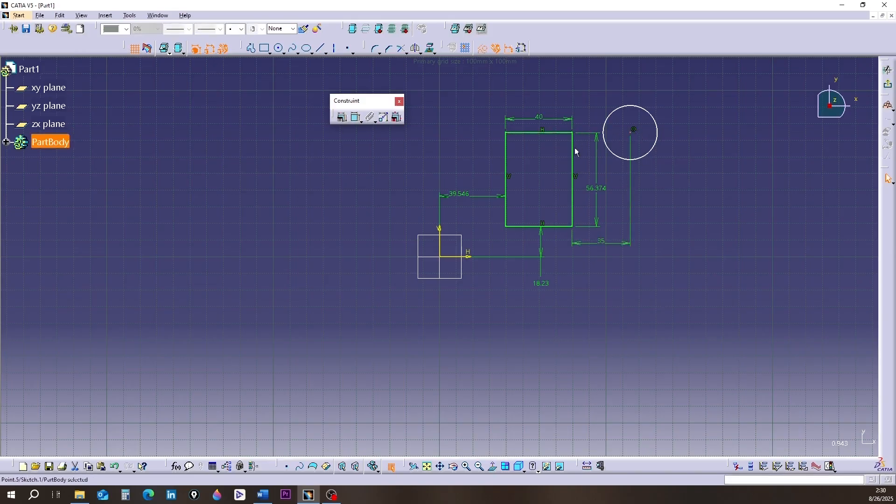
Step: Add a midpoint constraint between the circle's centre and the rectangle's top edge, and delete the conflicting 35 mm distance dimension
click(563, 133)
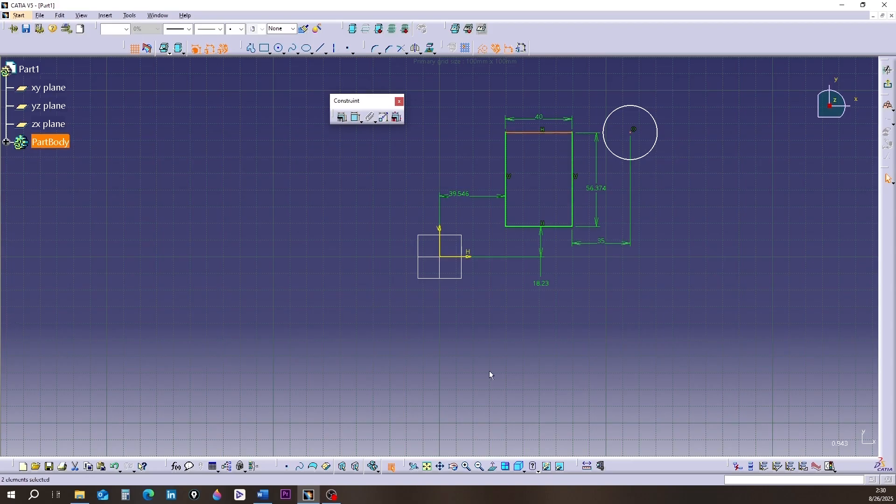
click(342, 117)
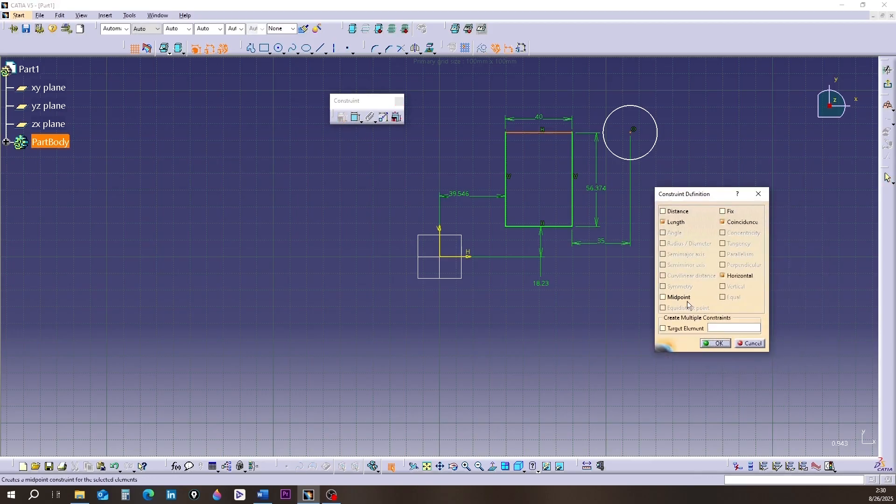
click(663, 297)
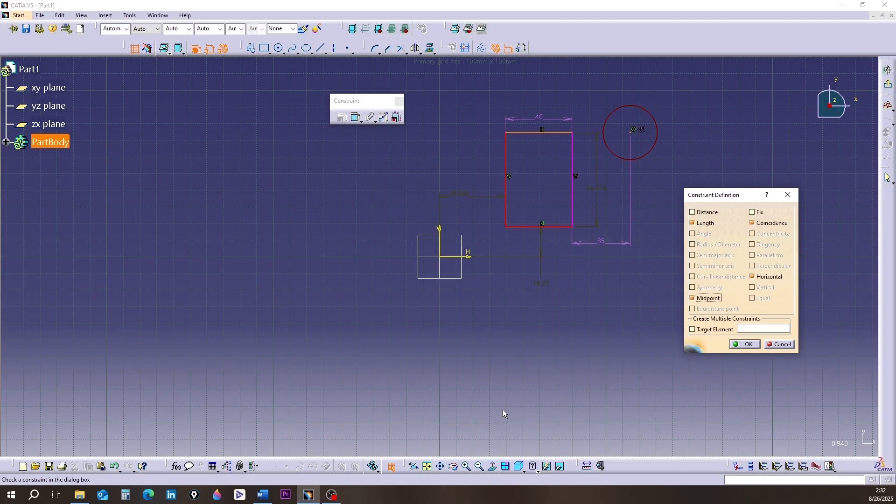
key(Return)
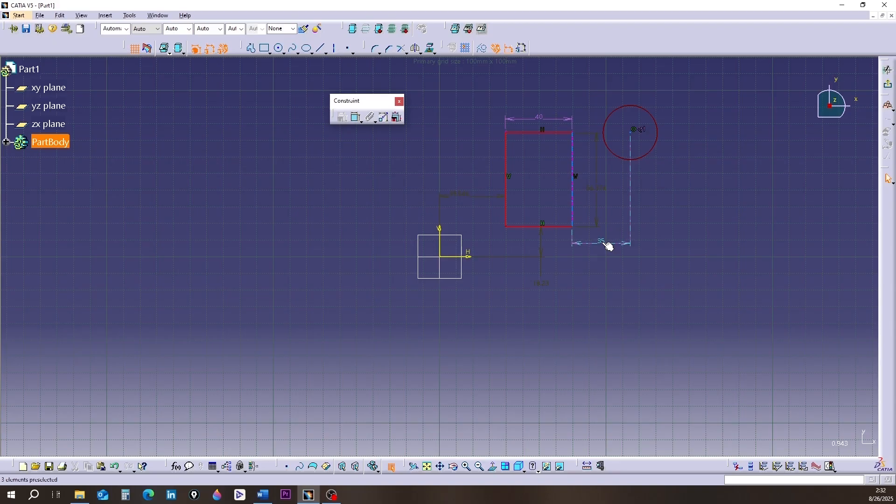
click(607, 245)
key(Delete)
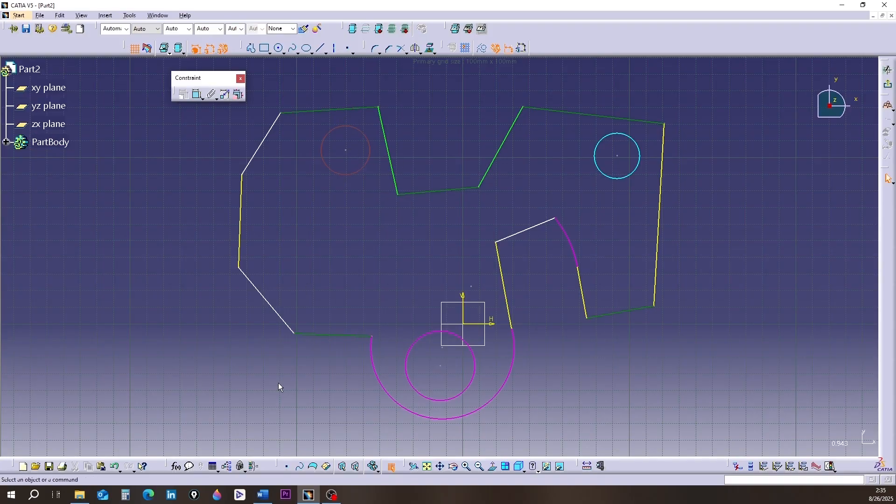
Step: Apply a Vertical constraint to the four yellow profile lines: the outer left and right sides and both sides of the inner notch
click(241, 230)
ctrl+click(509, 304)
ctrl+click(586, 297)
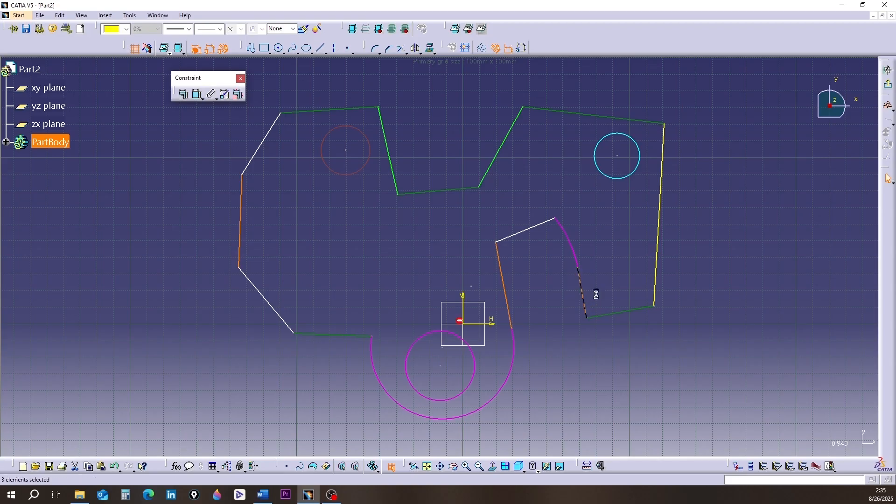
ctrl+click(657, 288)
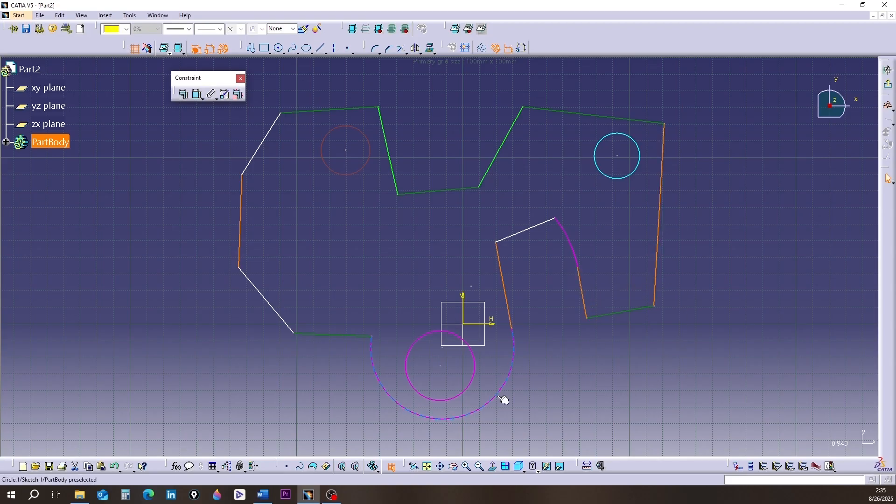
click(183, 94)
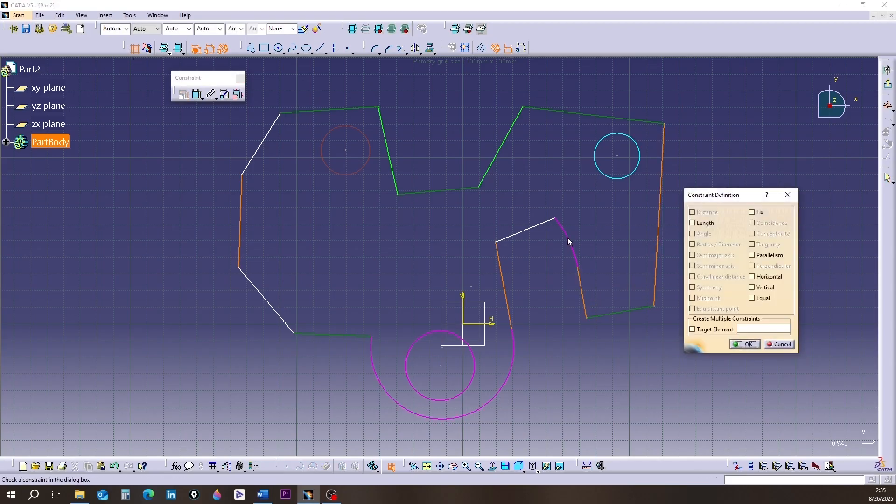
drag(750, 194, 745, 198)
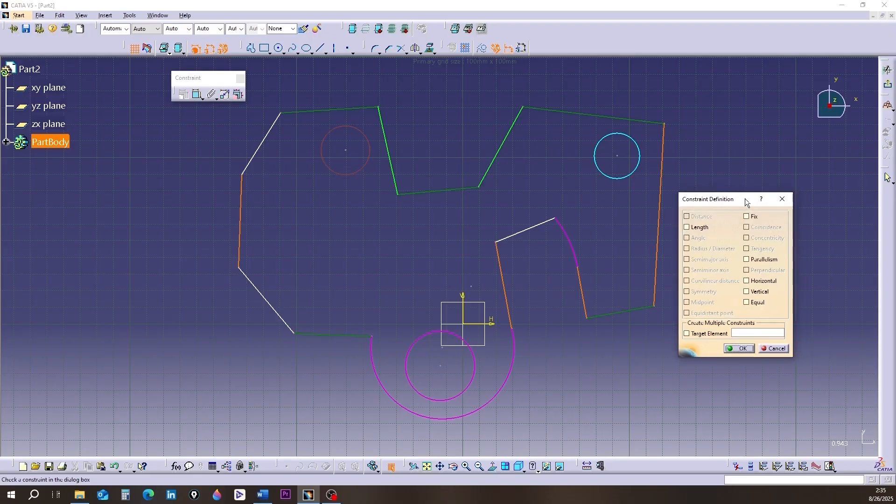
click(747, 292)
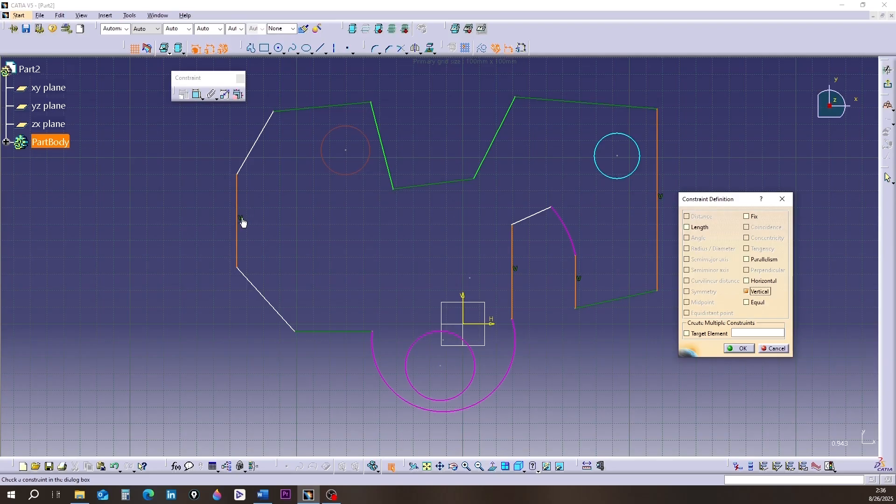
key(Return)
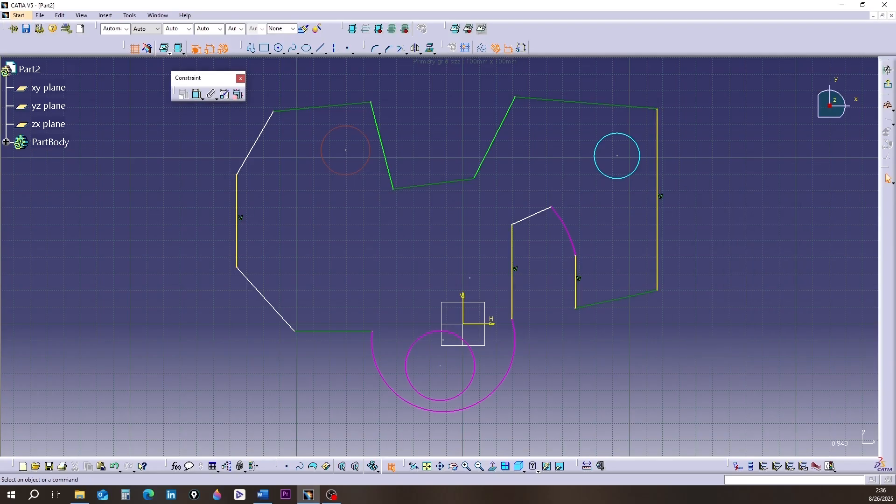
Step: Move the profile's outer right and left vertical lines outward to test their vertical constraints
click(658, 262)
drag(657, 262, 712, 241)
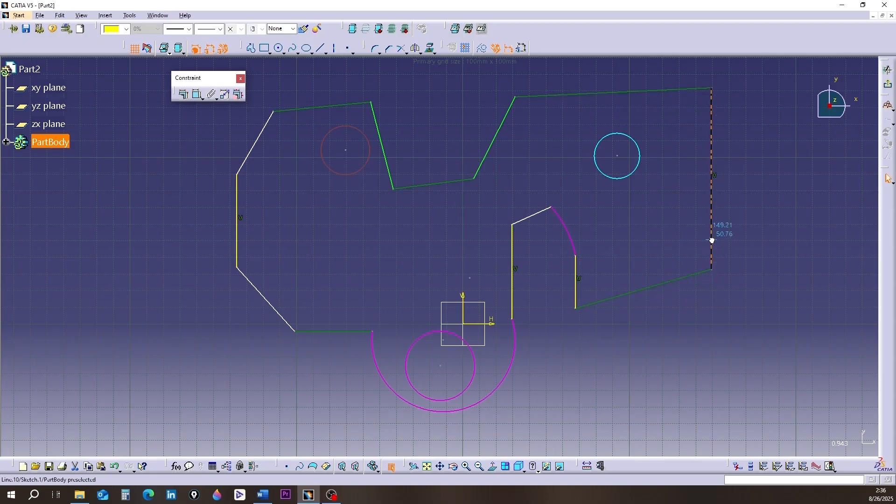
drag(712, 241, 724, 214)
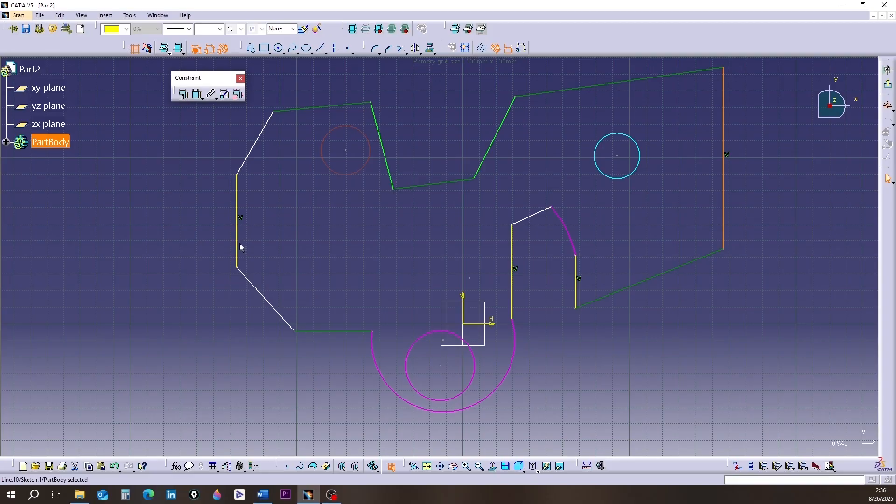
drag(241, 245, 202, 269)
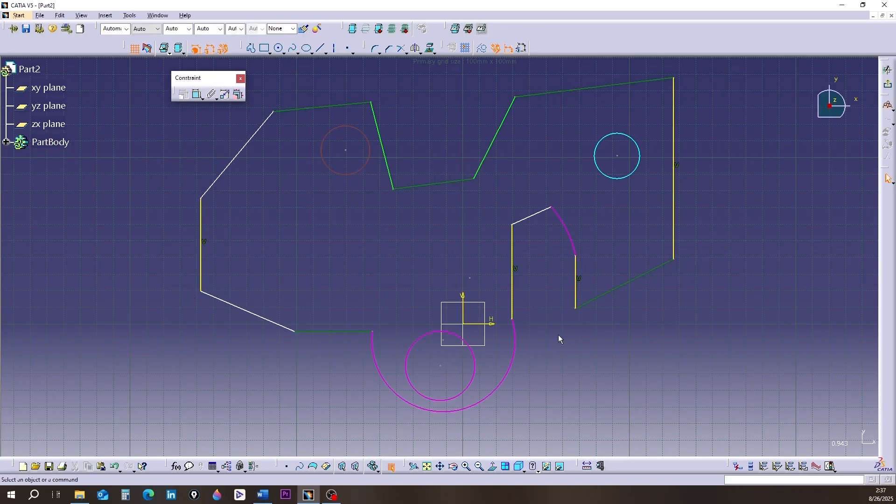
Step: Make the notch's magenta arc tangent to the short vertical line it meets
click(576, 240)
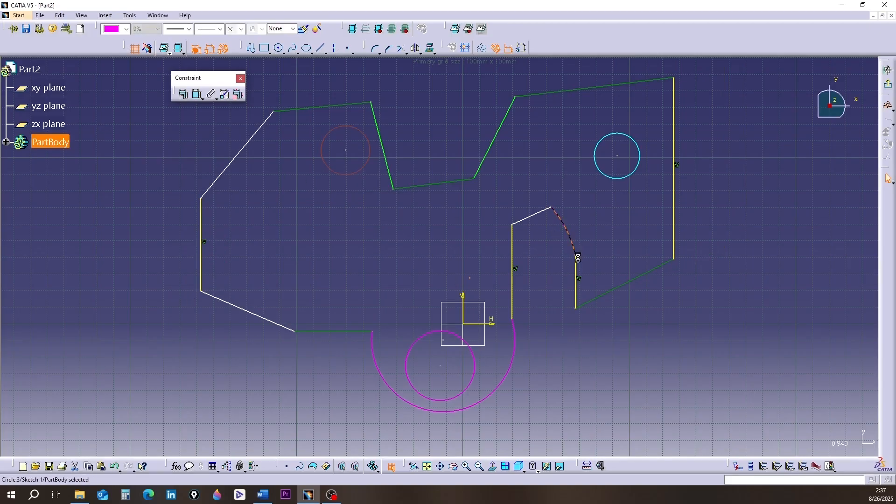
ctrl+click(576, 280)
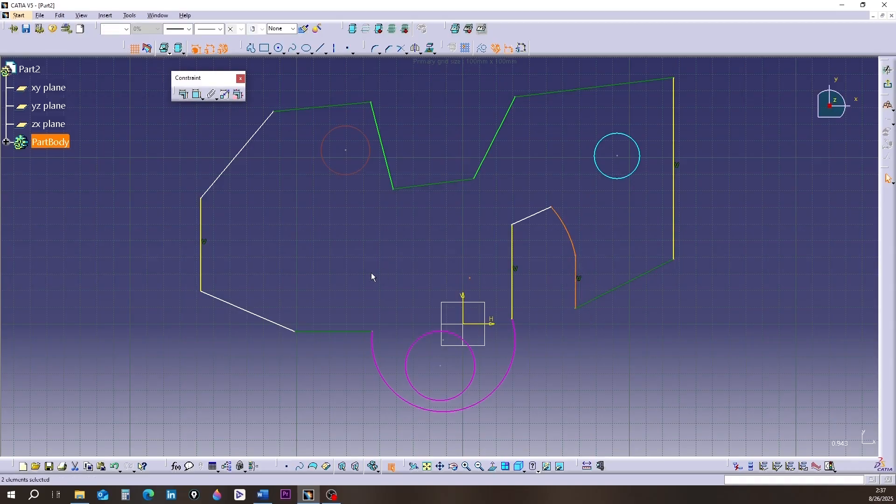
click(183, 94)
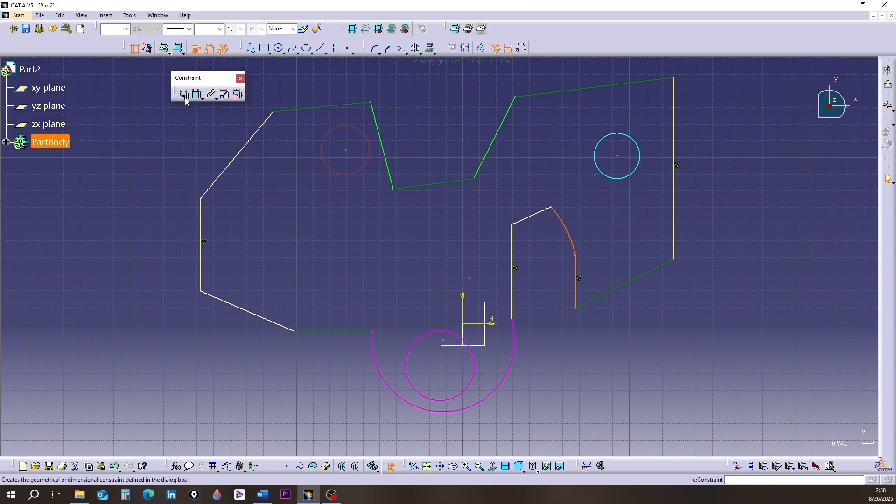
drag(746, 201, 738, 268)
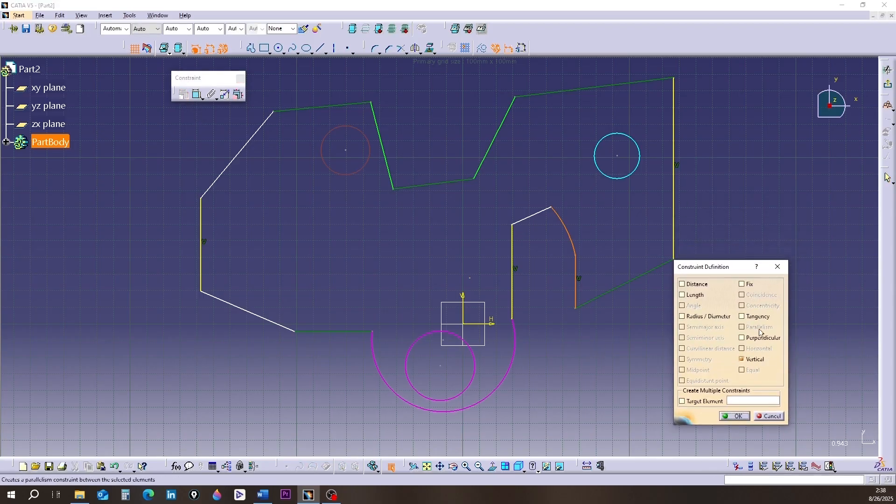
click(742, 317)
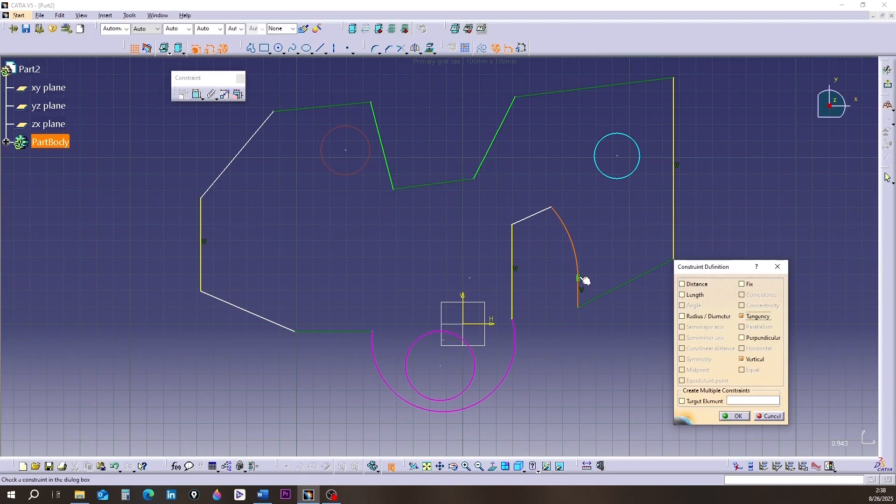
click(735, 416)
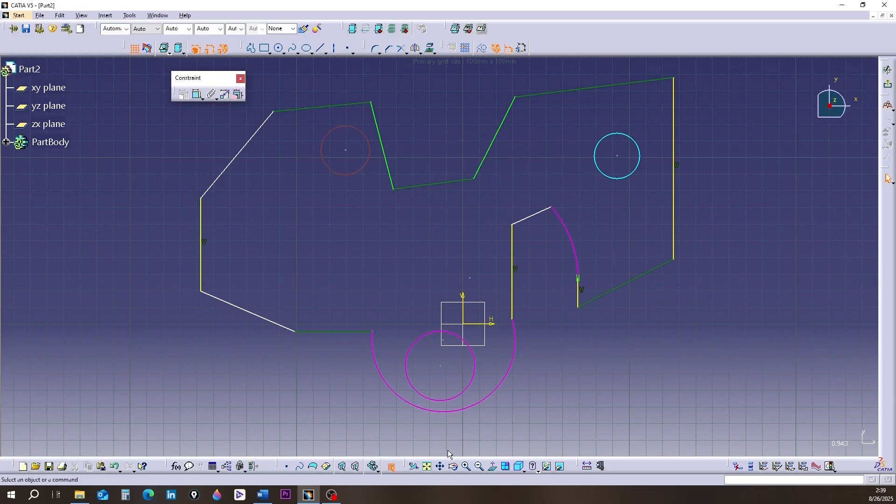
Step: Apply a Concentricity constraint between the lower magenta circle and the large magenta arc around it
click(472, 414)
ctrl+click(469, 387)
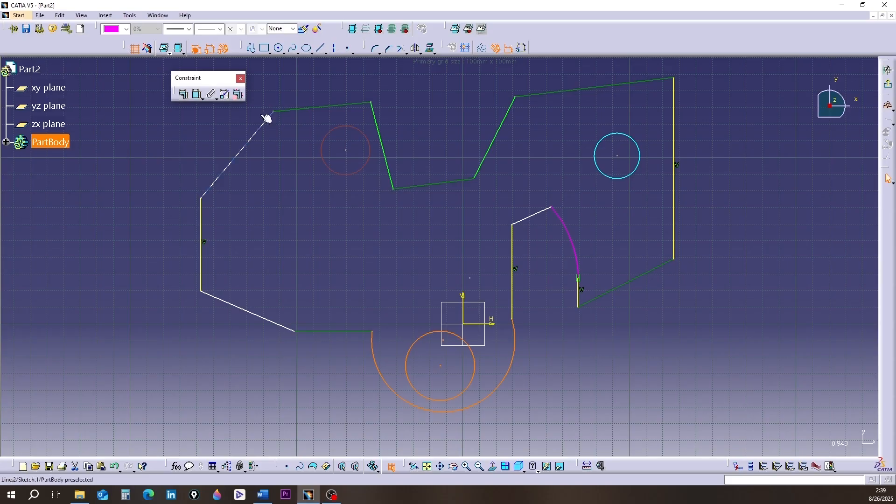
click(178, 97)
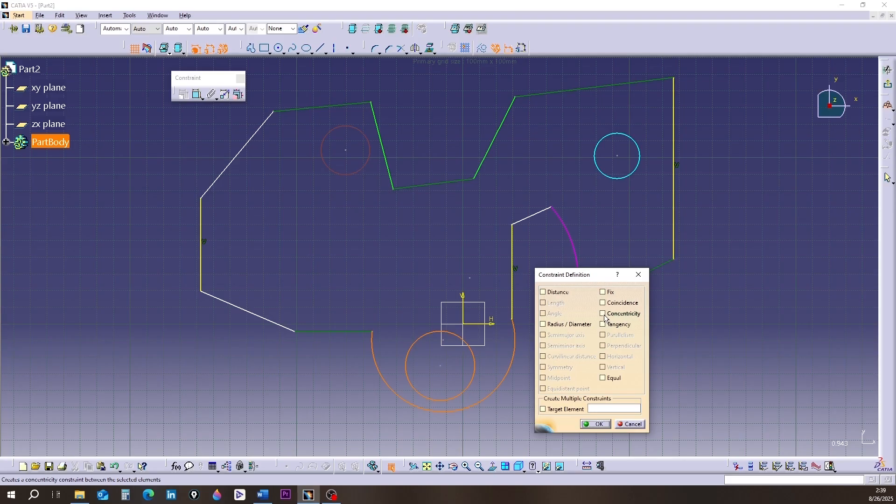
click(603, 314)
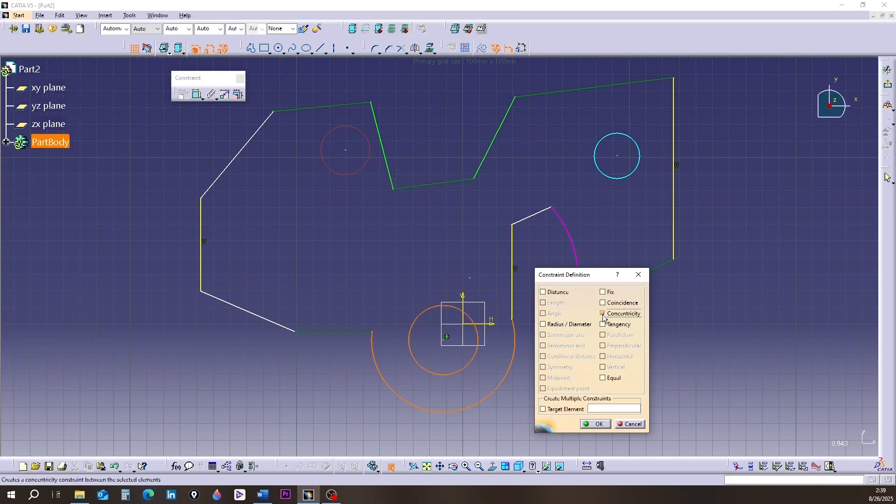
click(596, 424)
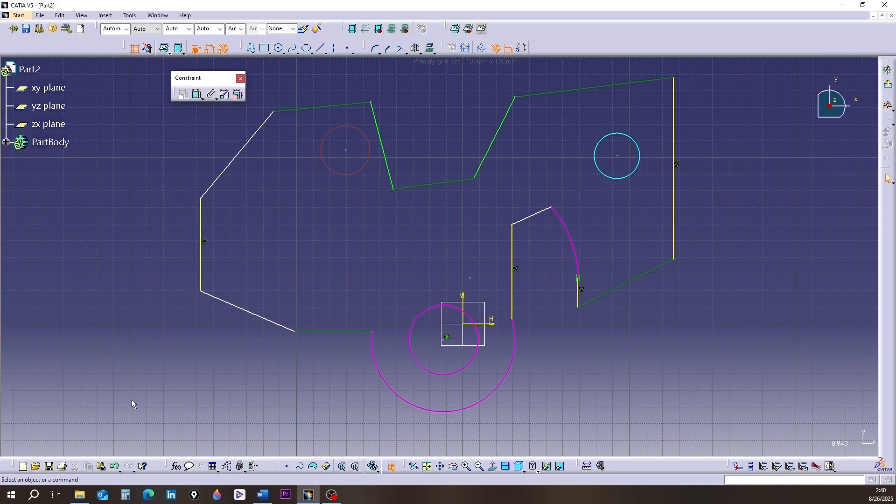
Step: Apply a Horizontal constraint to the five dark green profile lines, and move the lower right one downward to lengthen the notch's short vertical side
click(344, 332)
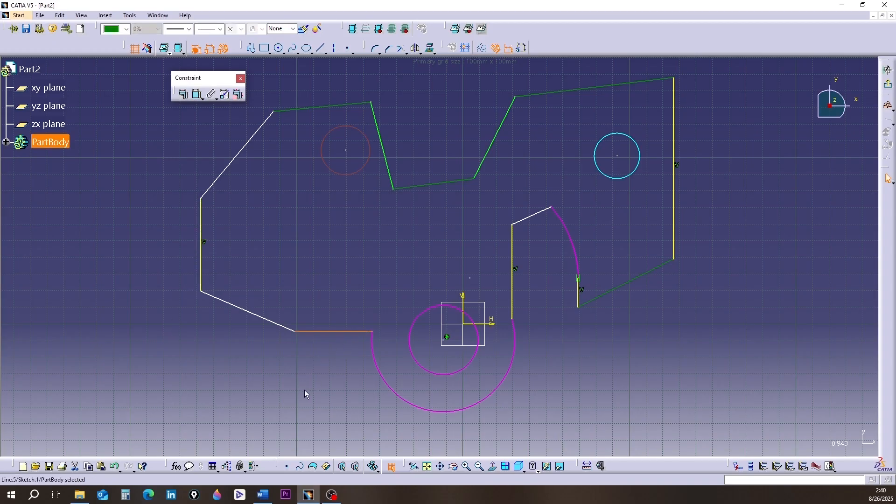
ctrl+click(301, 109)
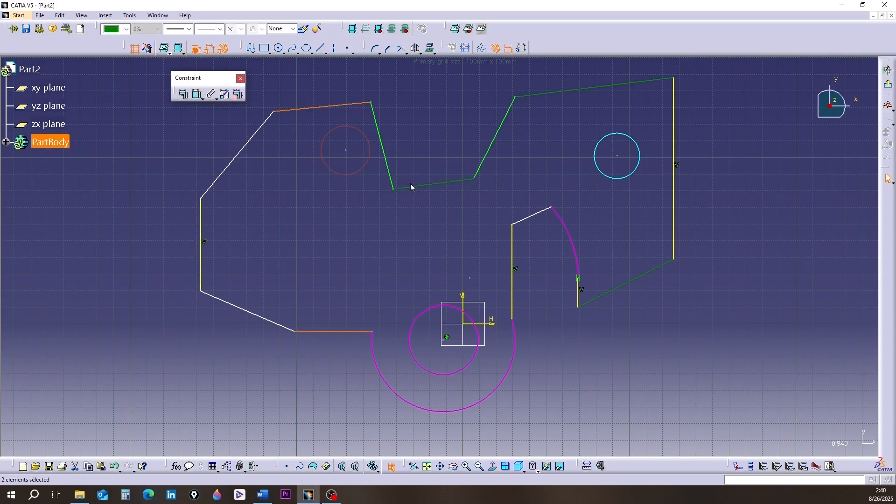
ctrl+click(425, 191)
ctrl+click(579, 89)
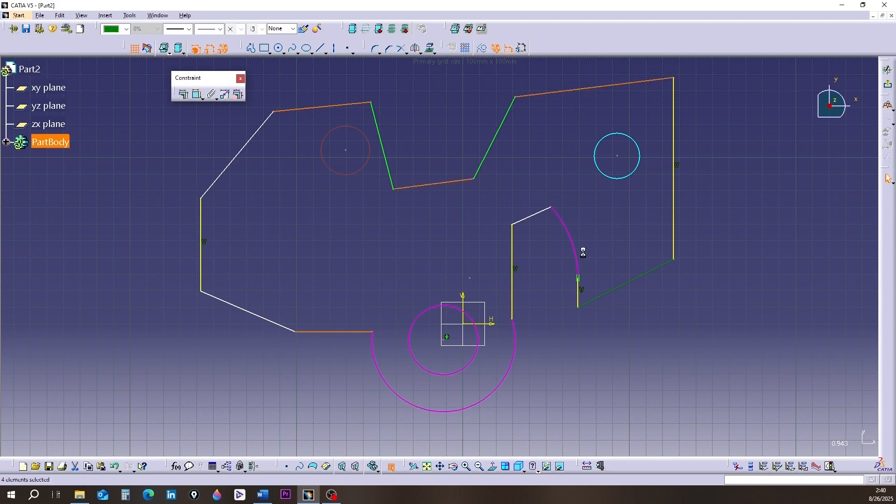
ctrl+click(610, 294)
click(183, 94)
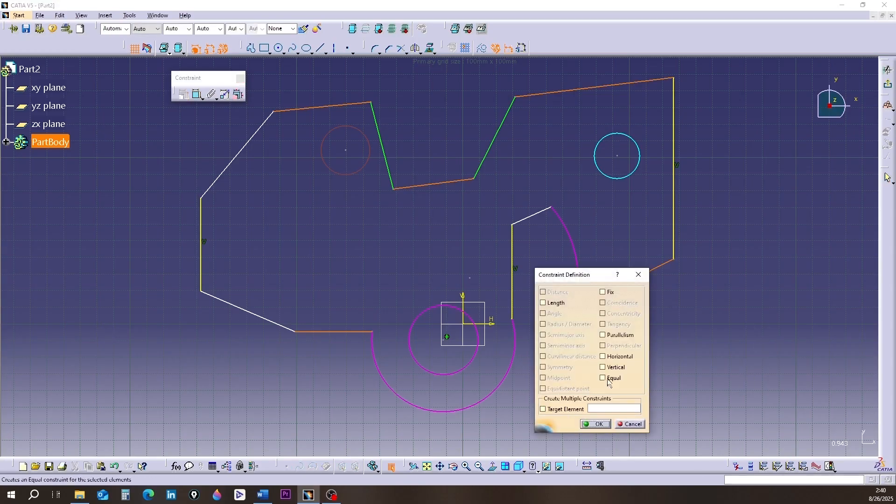
click(603, 356)
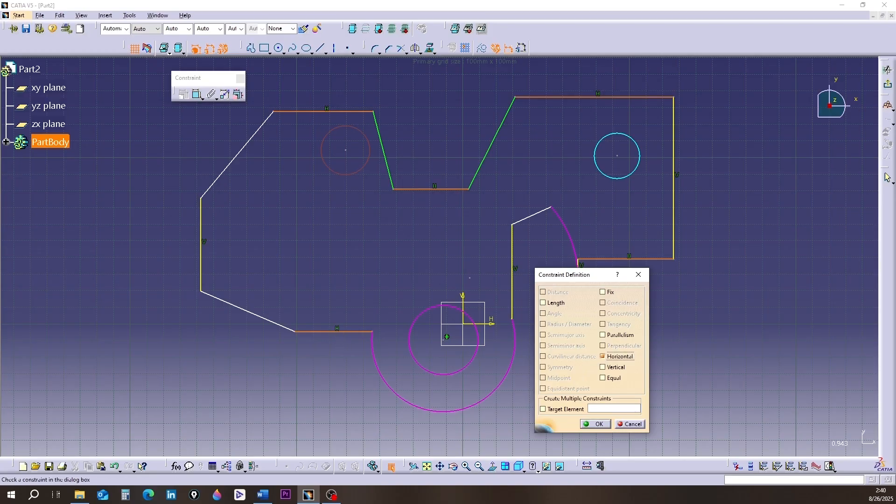
click(596, 424)
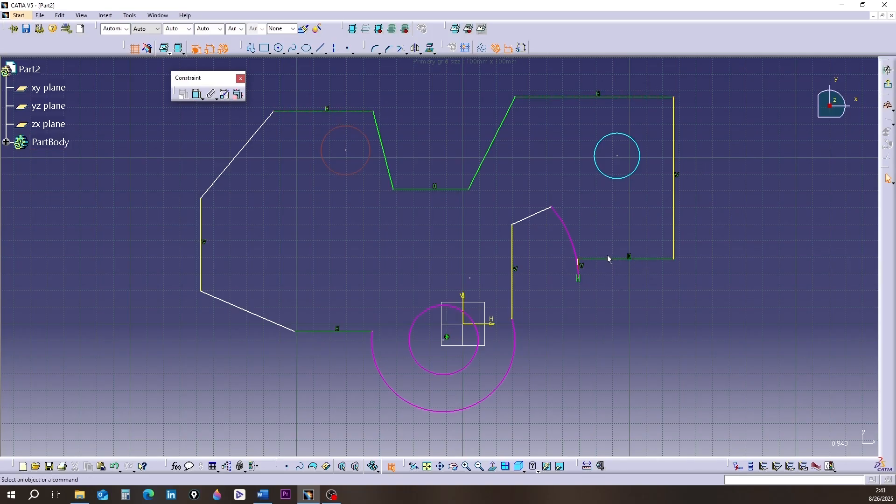
drag(608, 258, 609, 339)
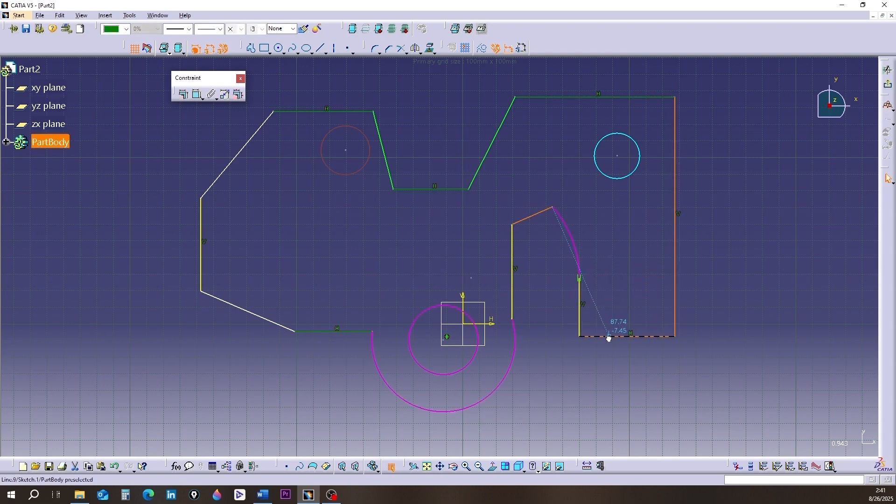
click(704, 421)
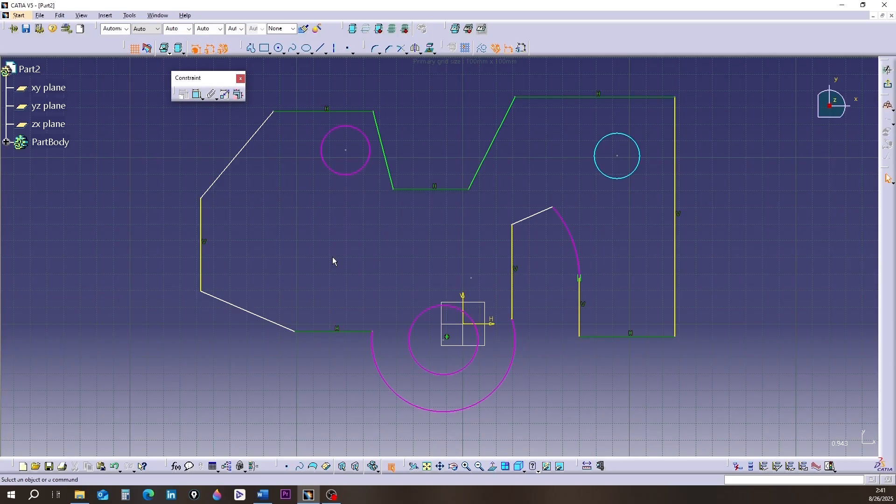
Step: Make the upper left circle's centre an equidistant point to the adjacent top line and slanted green line, and move the centre slightly to test it
click(390, 176)
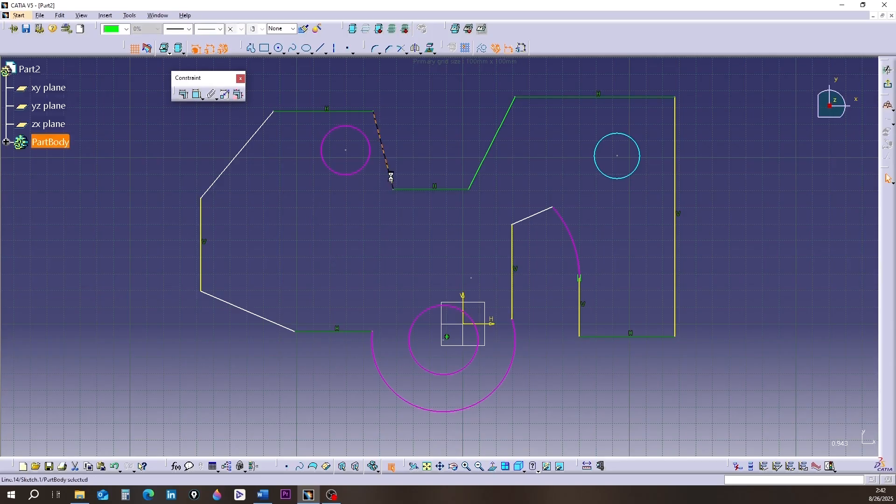
ctrl+click(353, 112)
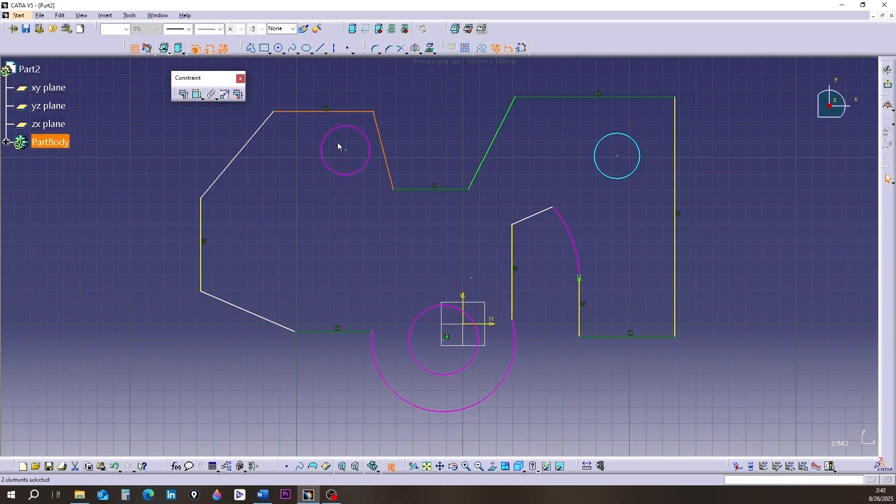
ctrl+click(345, 150)
click(183, 95)
drag(588, 282, 326, 201)
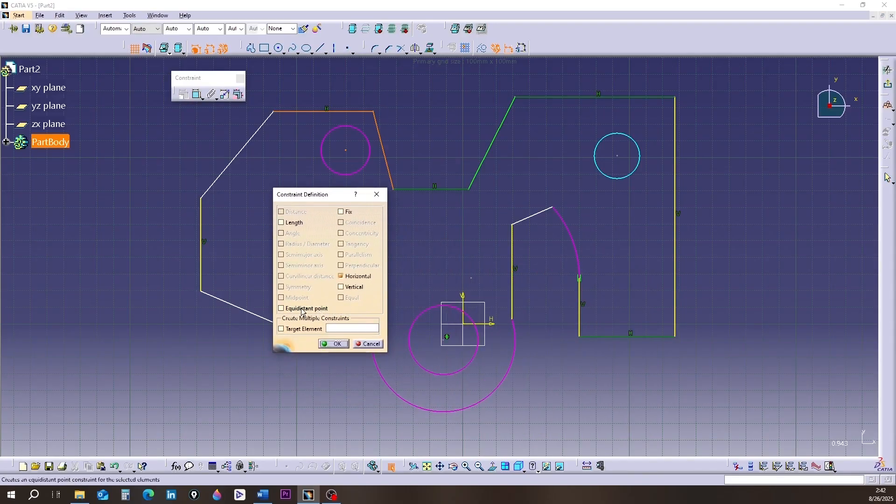
click(281, 309)
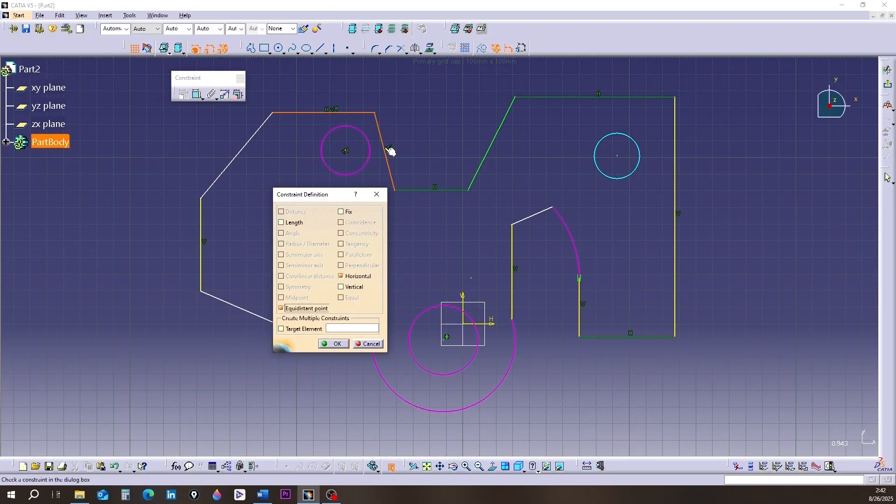
key(Return)
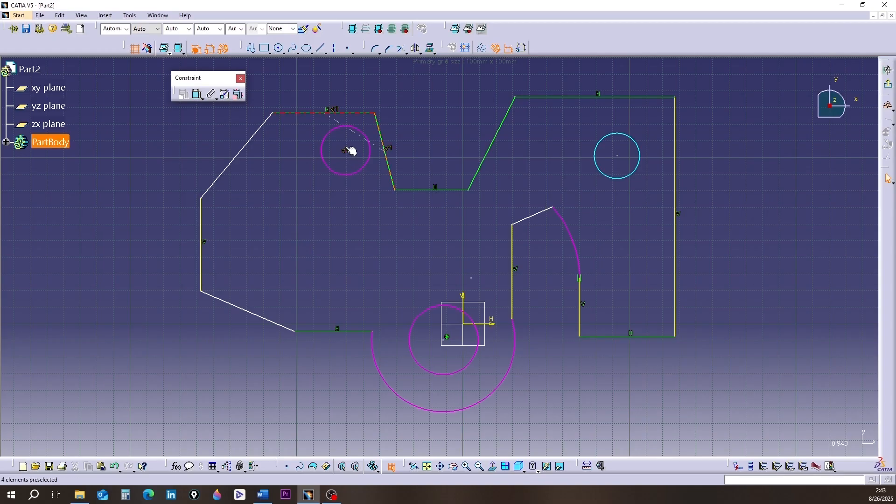
mouse_move(349, 153)
mouse_down()
mouse_move(334, 156)
mouse_move(344, 146)
mouse_move(331, 157)
mouse_move(344, 146)
mouse_move(354, 152)
mouse_move(340, 142)
mouse_move(314, 152)
mouse_move(360, 156)
mouse_move(364, 137)
mouse_move(351, 154)
mouse_move(337, 141)
mouse_move(353, 153)
mouse_move(347, 149)
mouse_up()
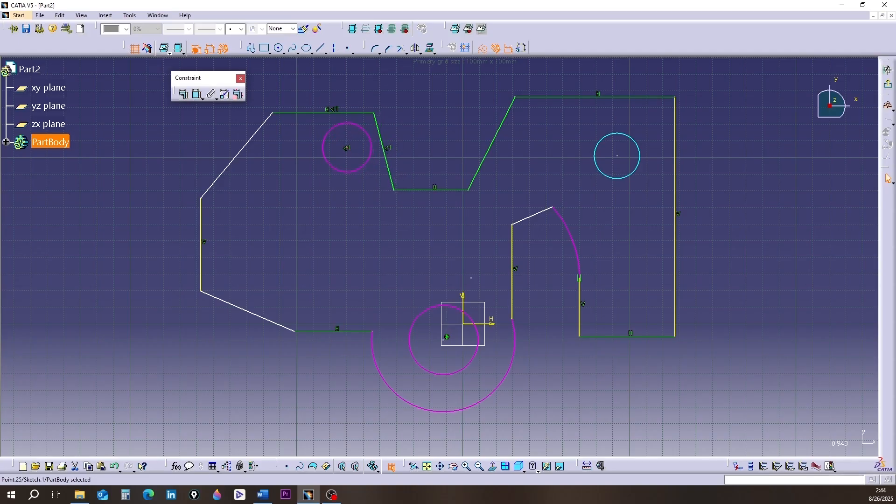